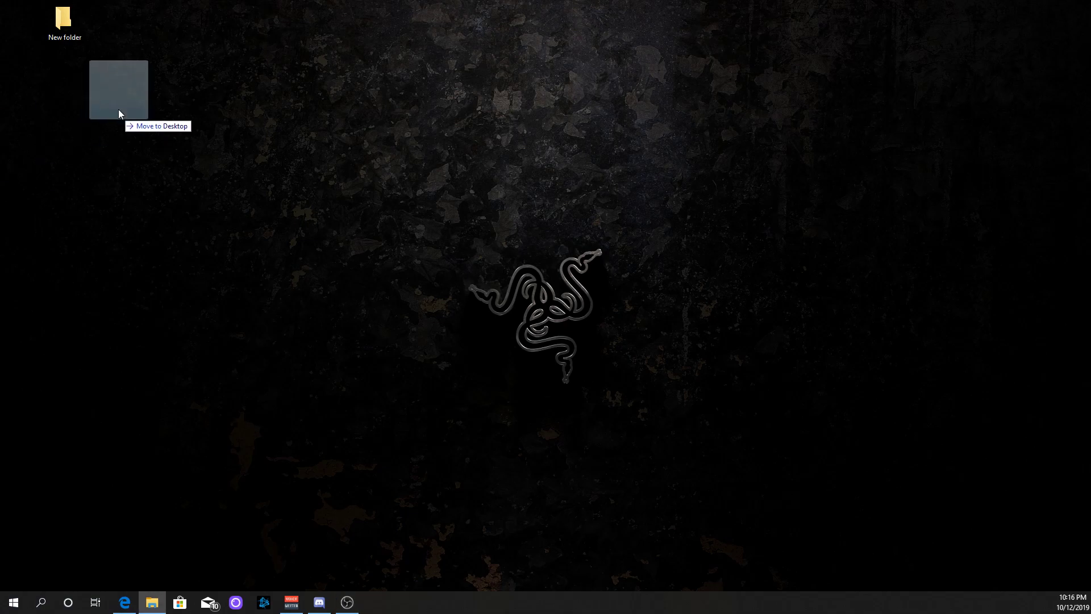
Add a Minecraft Launcher shortcut to the desktop, launch it, and centre the launcher window.
left_click_drag(117, 110, 124, 72)
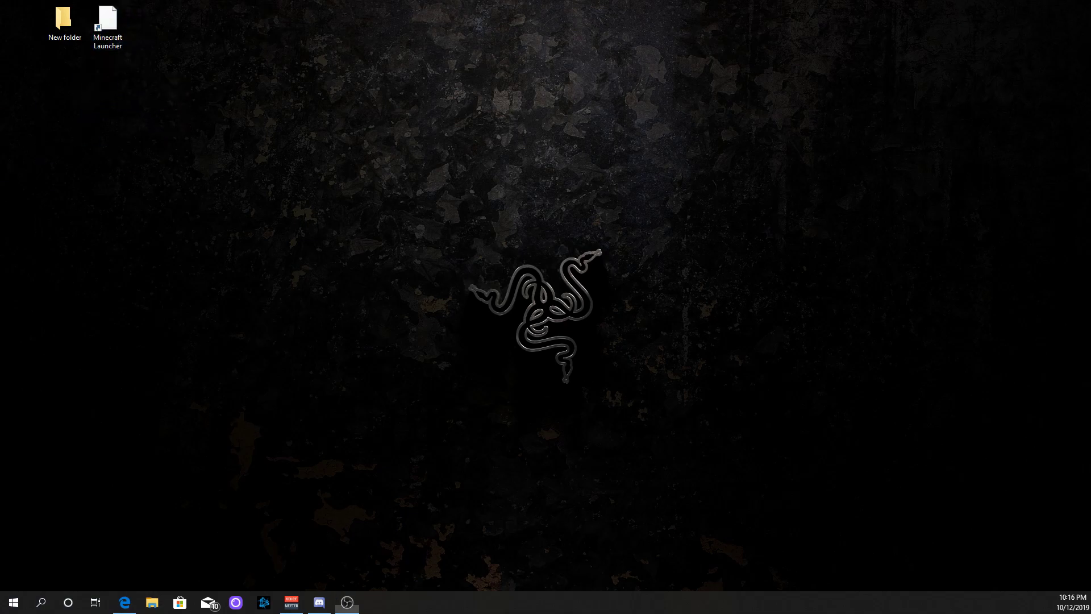
double_click(120, 33)
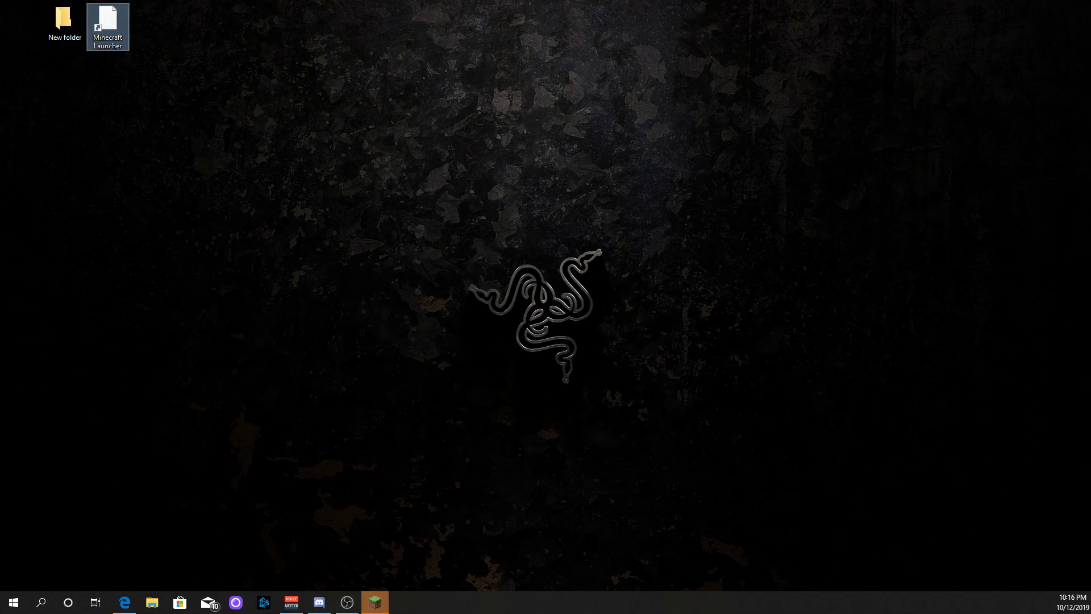
left_click_drag(76, 111, 529, 65)
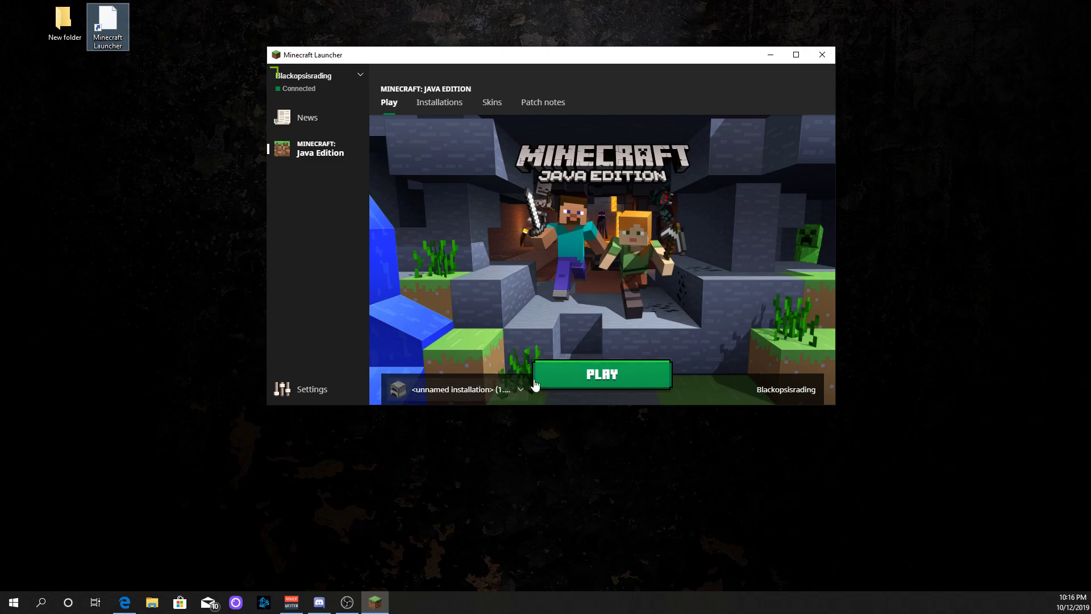
left_click(506, 389)
left_click(460, 389)
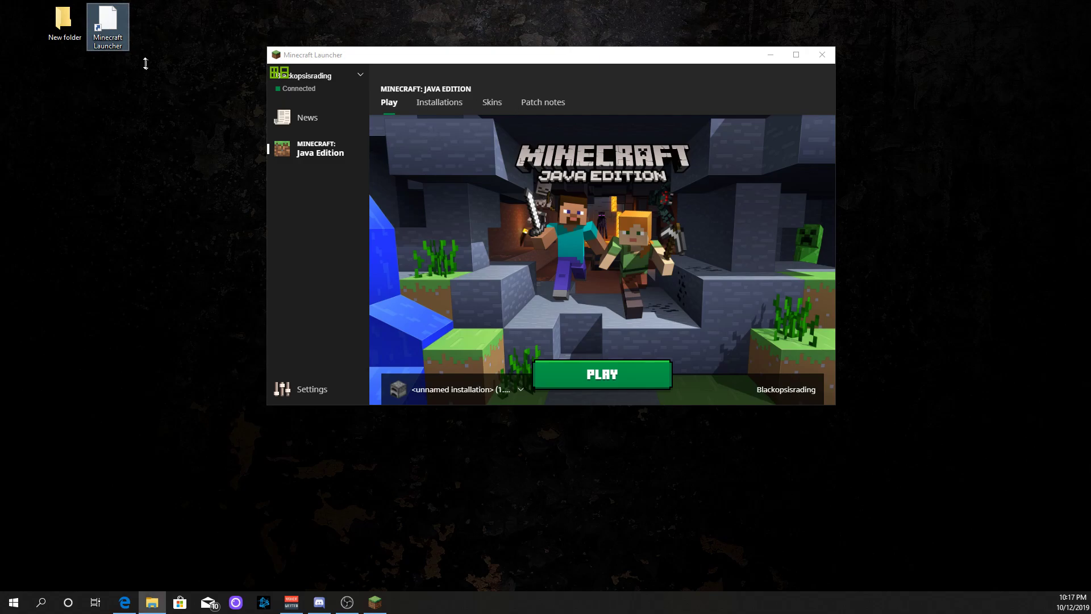
Open File Explorer at the Roaming folder and enter the .minecraft folder.
left_click(152, 602)
left_click_drag(85, 110, 483, 57)
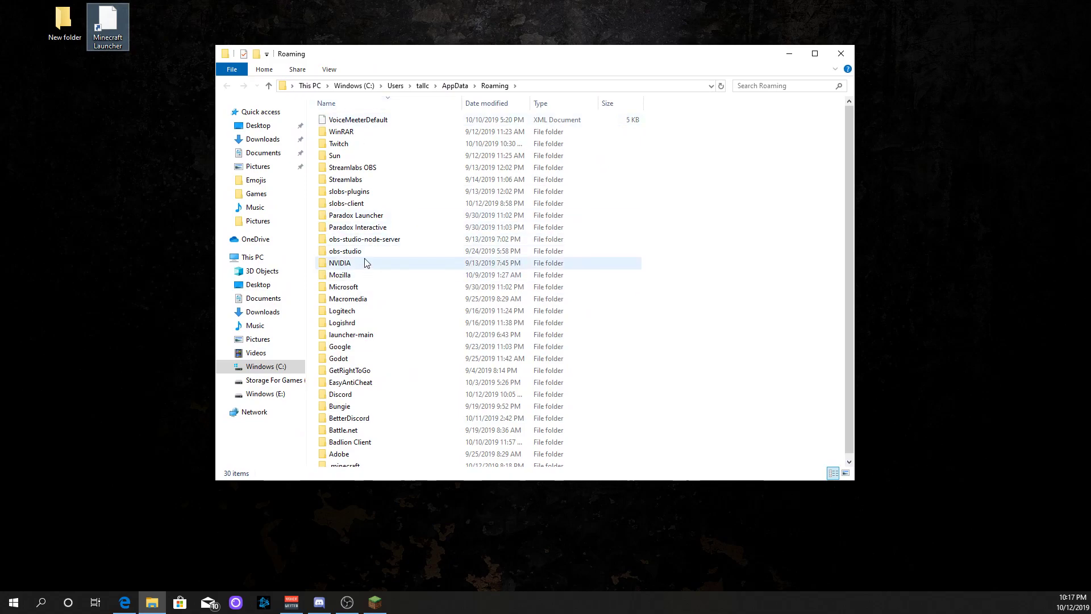
scroll(380, 159, "down", 1)
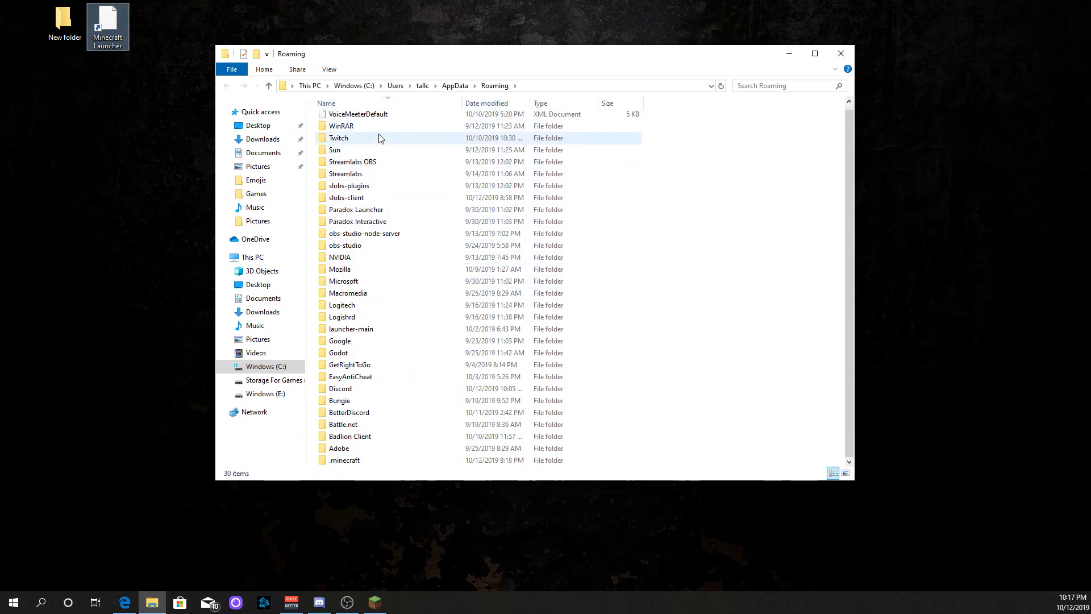
double_click(357, 460)
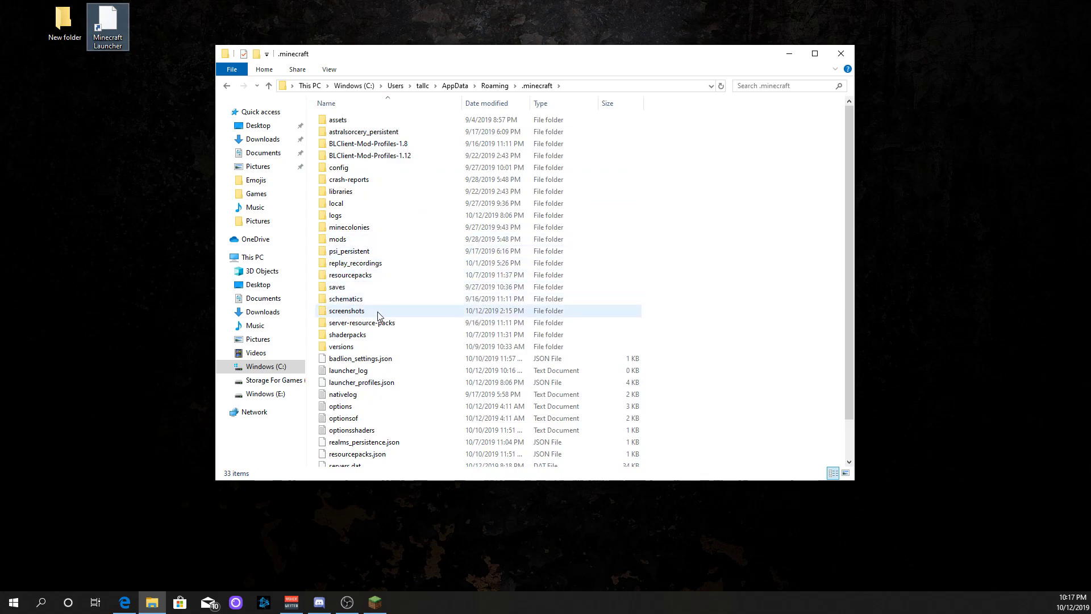
Look inside resourcepacks, return to .minecraft to check the mods folder, then minimize Explorer.
double_click(360, 275)
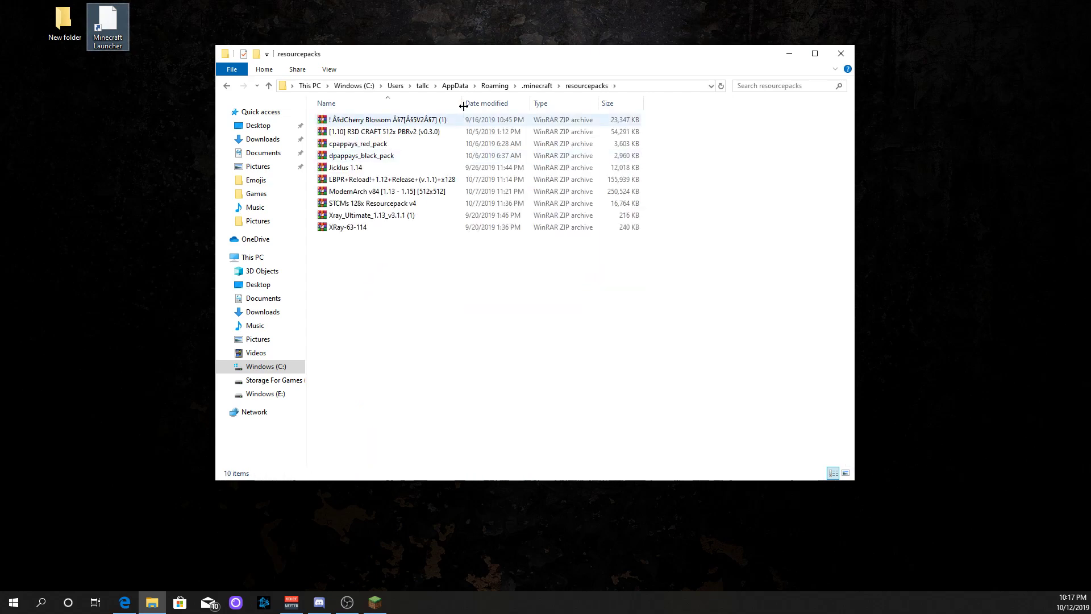
left_click(537, 86)
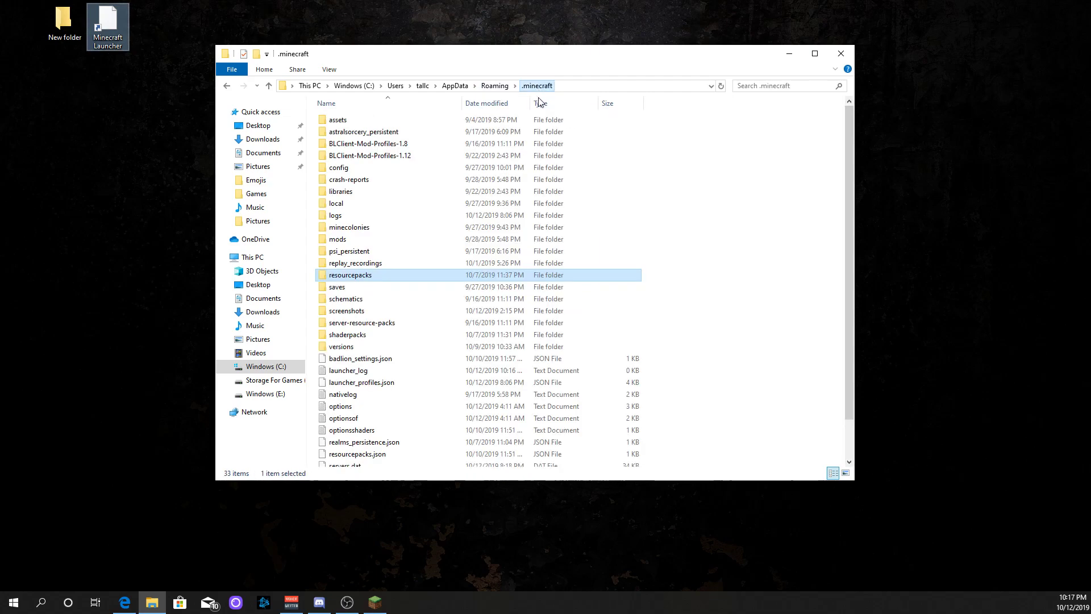
left_click(377, 263)
left_click(368, 243)
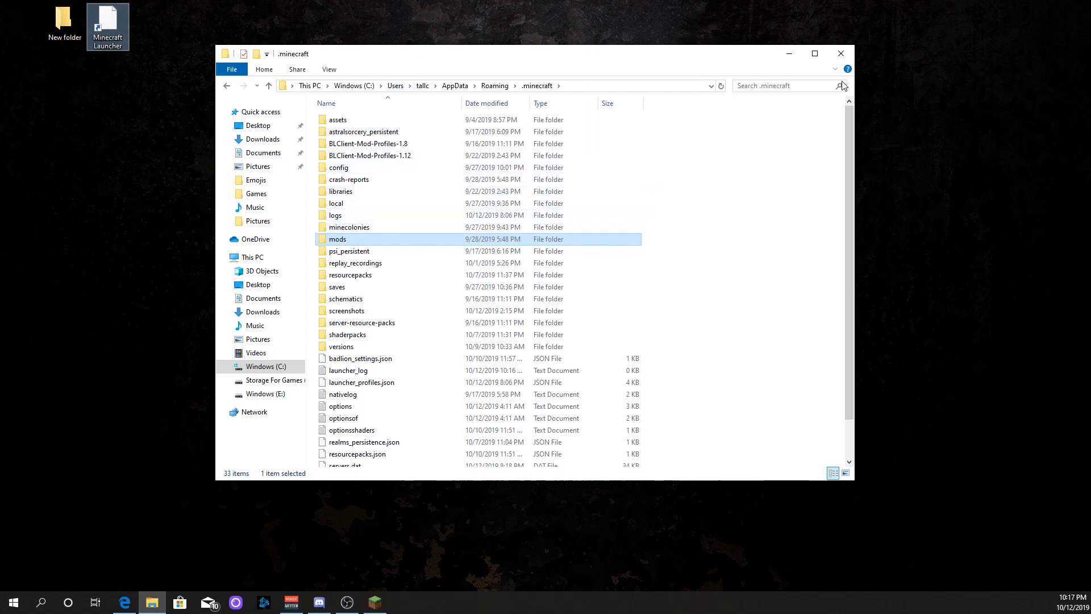
left_click(790, 54)
Search Bing in Edge for 'Minecraft forge 1.8.9'.
left_click(124, 603)
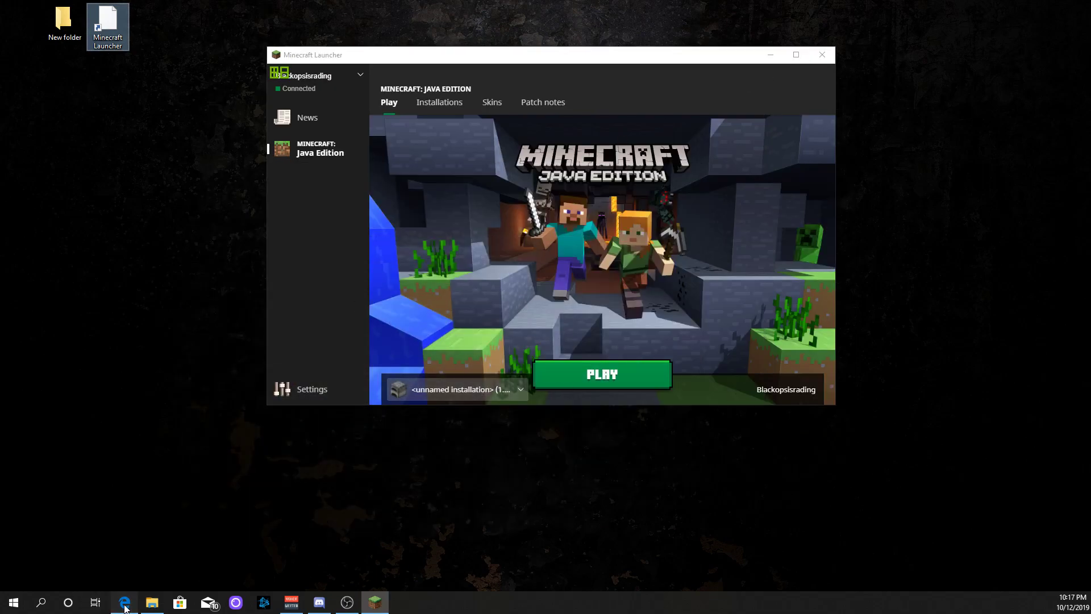
left_click_drag(324, 41, 536, 36)
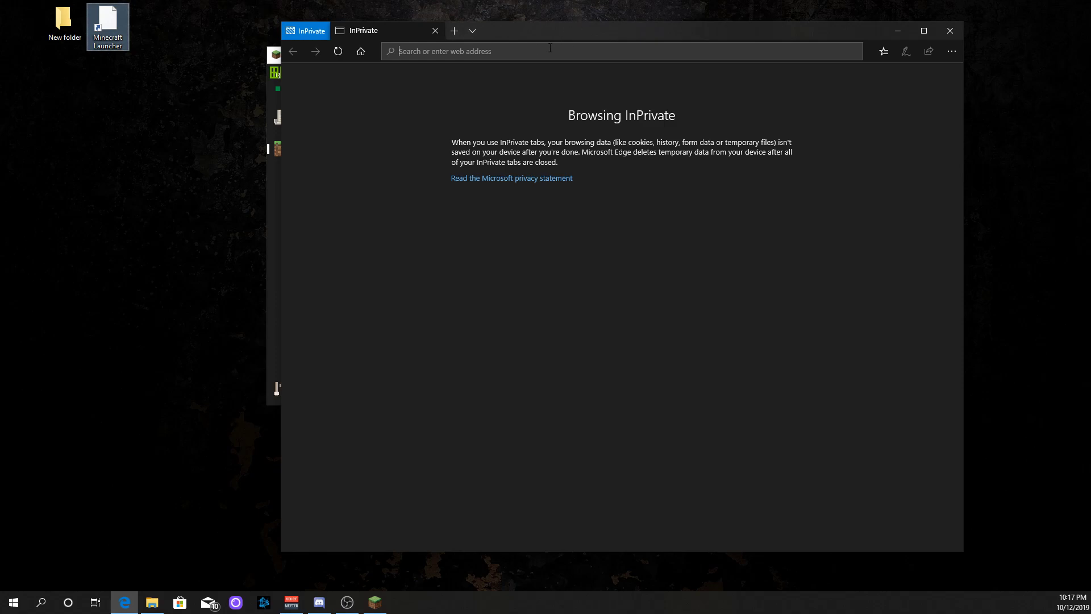
type("Minecraft ")
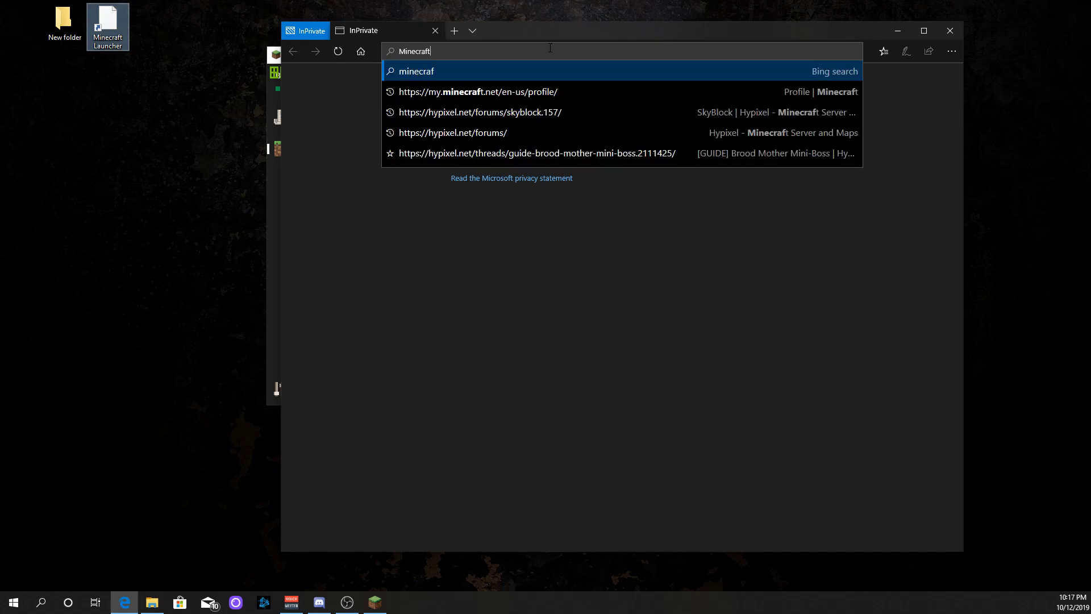
type("forge ")
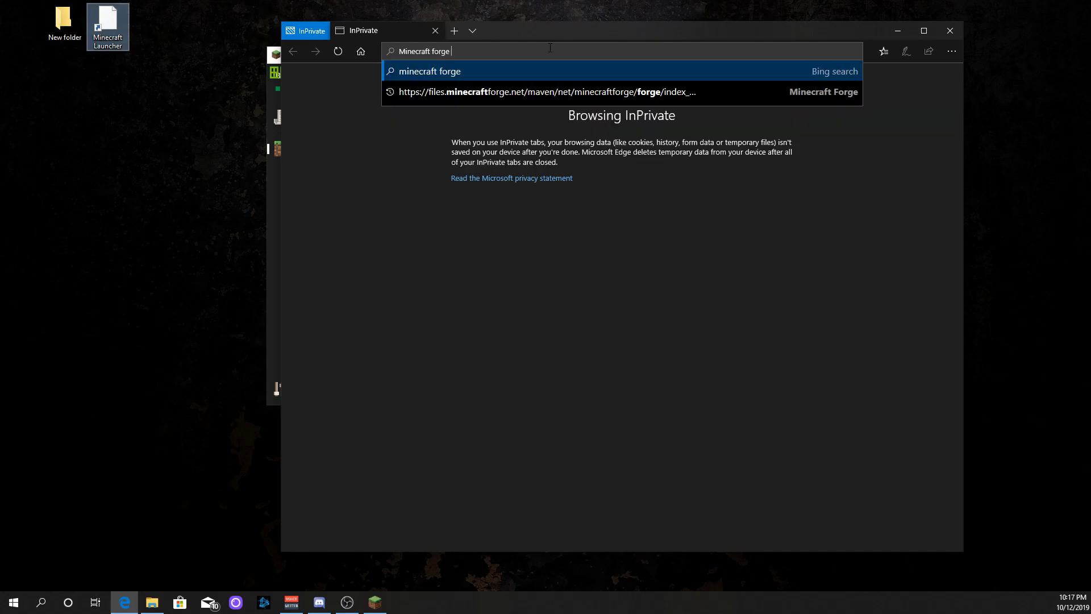
type("1.8.9")
key("Return")
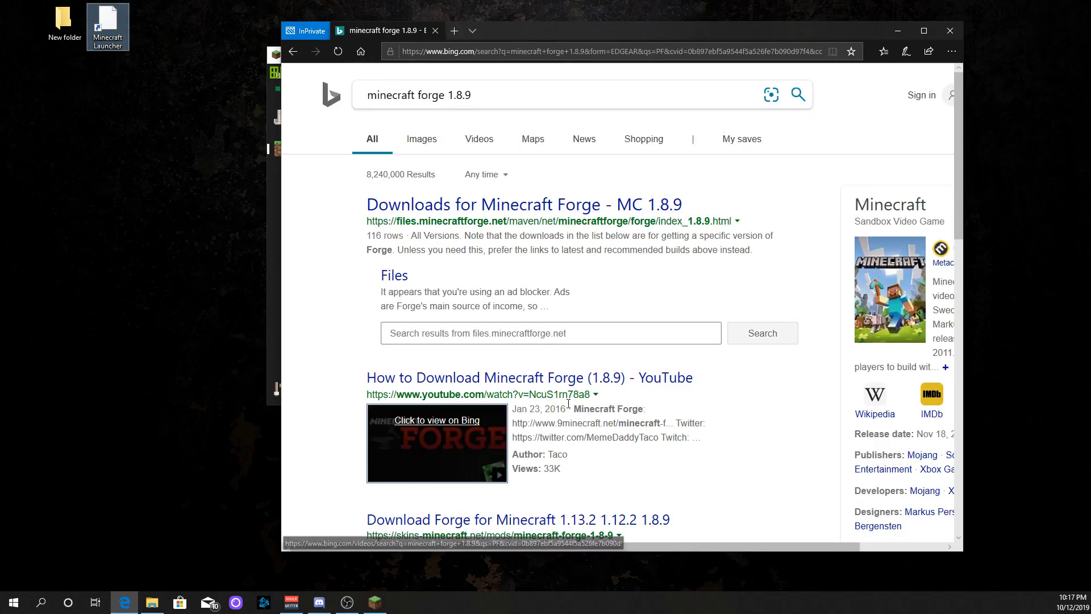
Maximize Edge and open the Minecraft Forge MC 1.8.9 downloads page from the results.
double_click(532, 28)
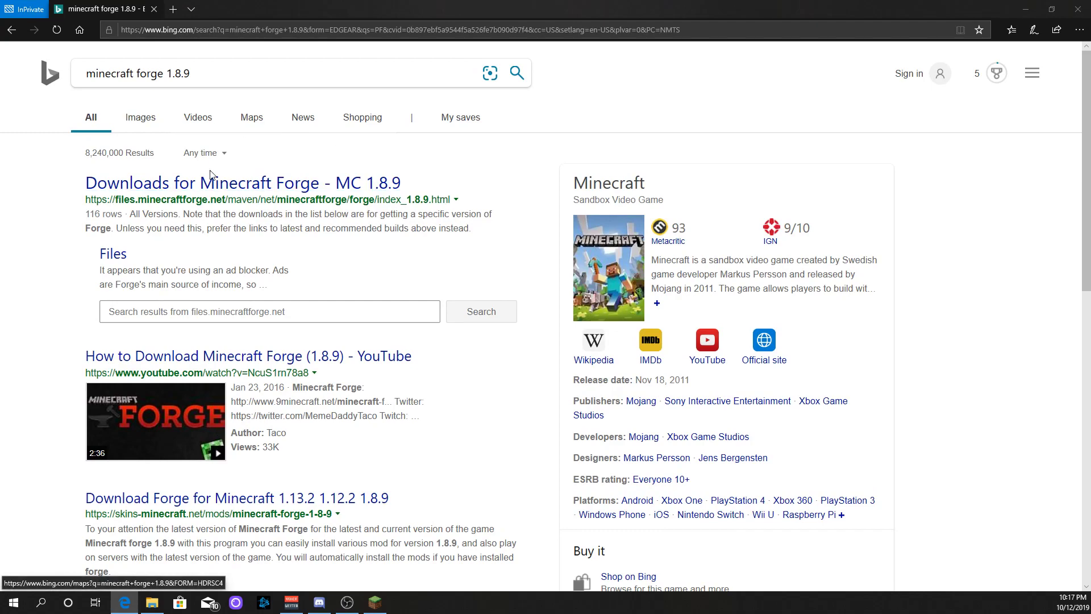
scroll(233, 113, "down", 2)
left_click(233, 108)
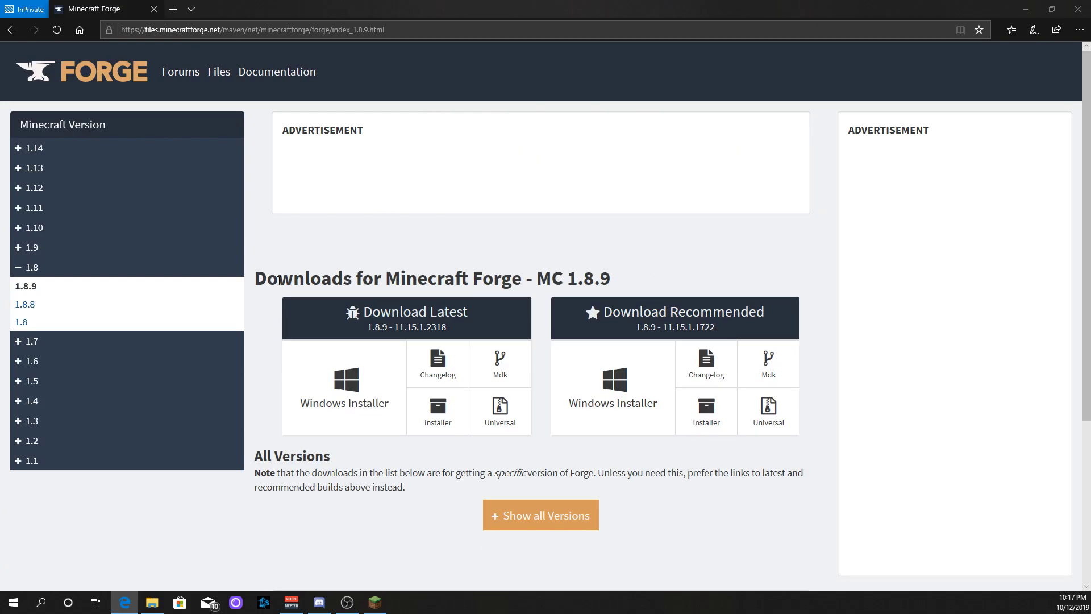
left_click_drag(271, 273, 642, 273)
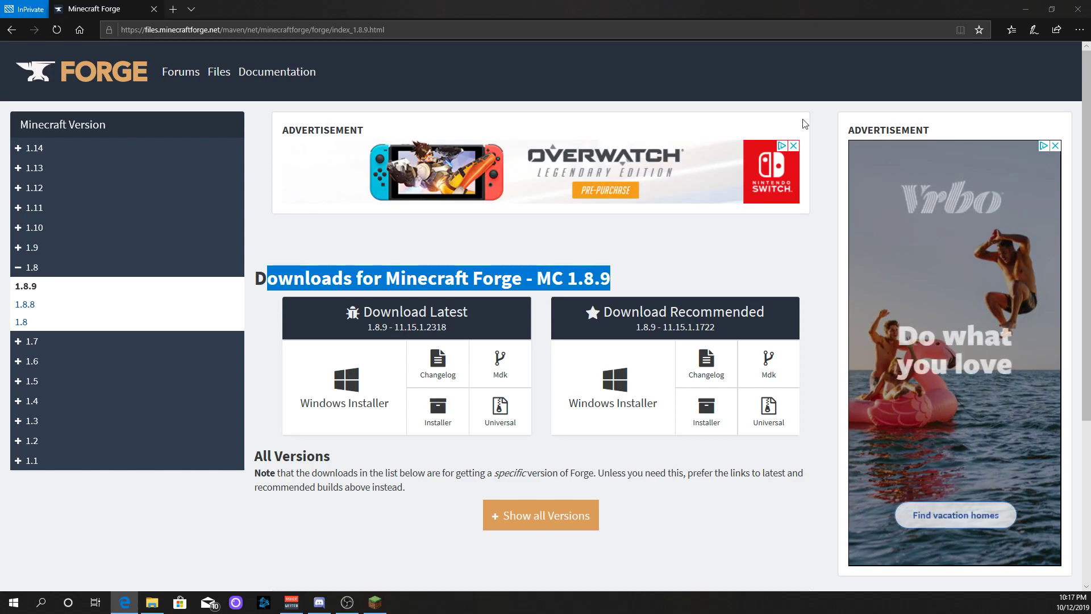
Download and save the recommended Windows installer, forge-1.8.9-11.15.1.1722-installer-win.exe.
double_click(315, 9)
left_click_drag(315, 9, 514, 1)
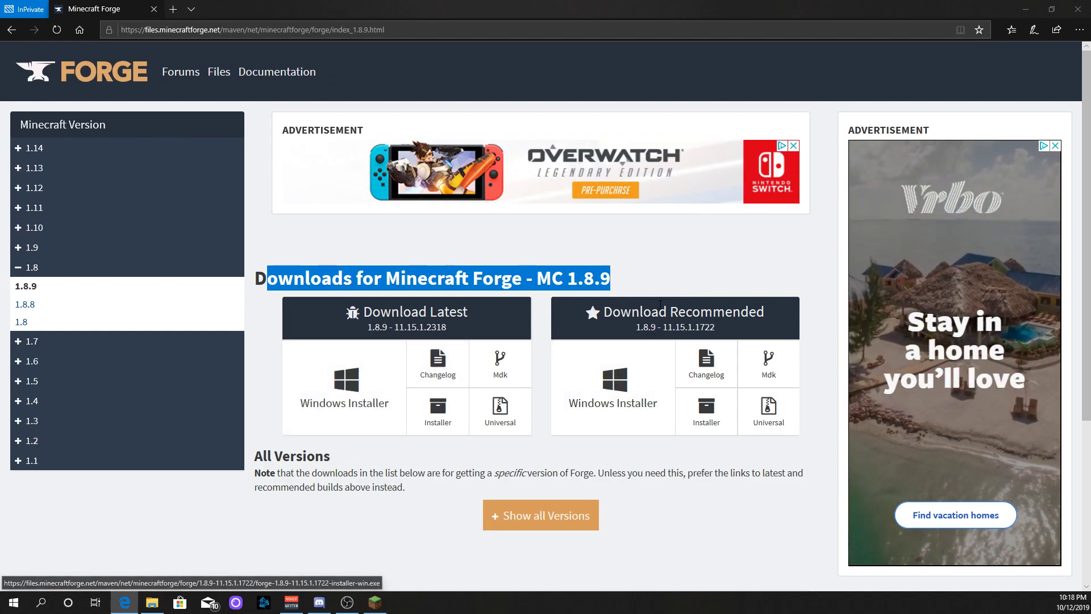
left_click_drag(648, 311, 770, 318)
left_click(766, 328)
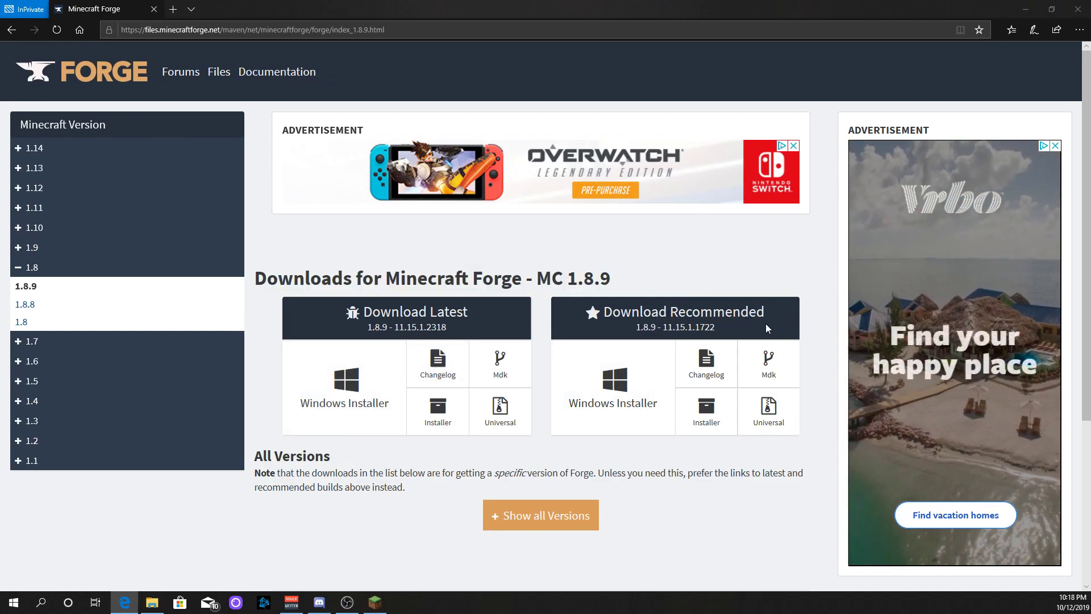
left_click(654, 396)
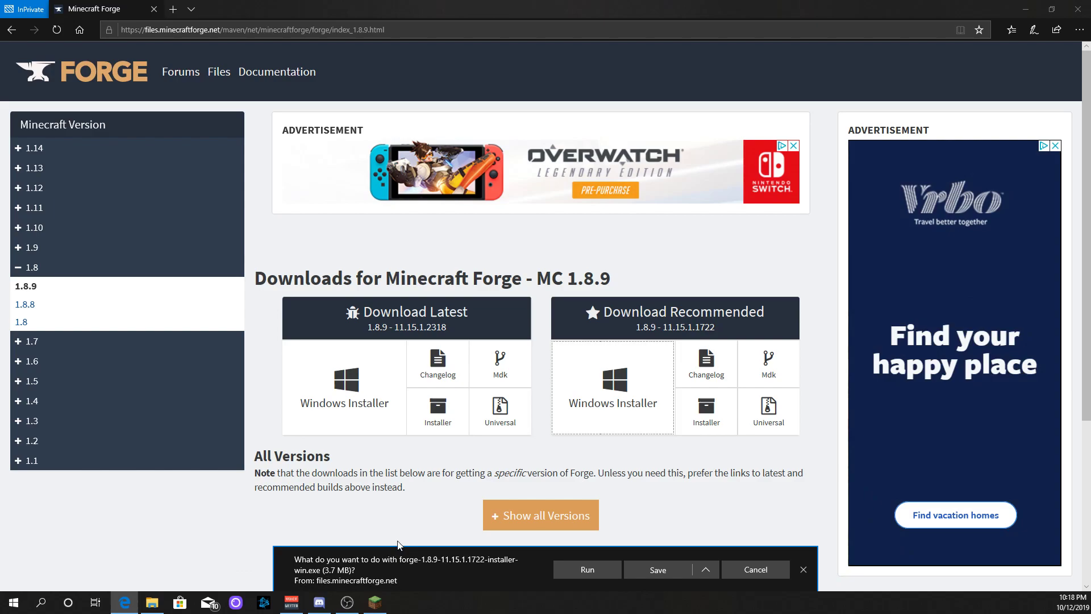
left_click(658, 569)
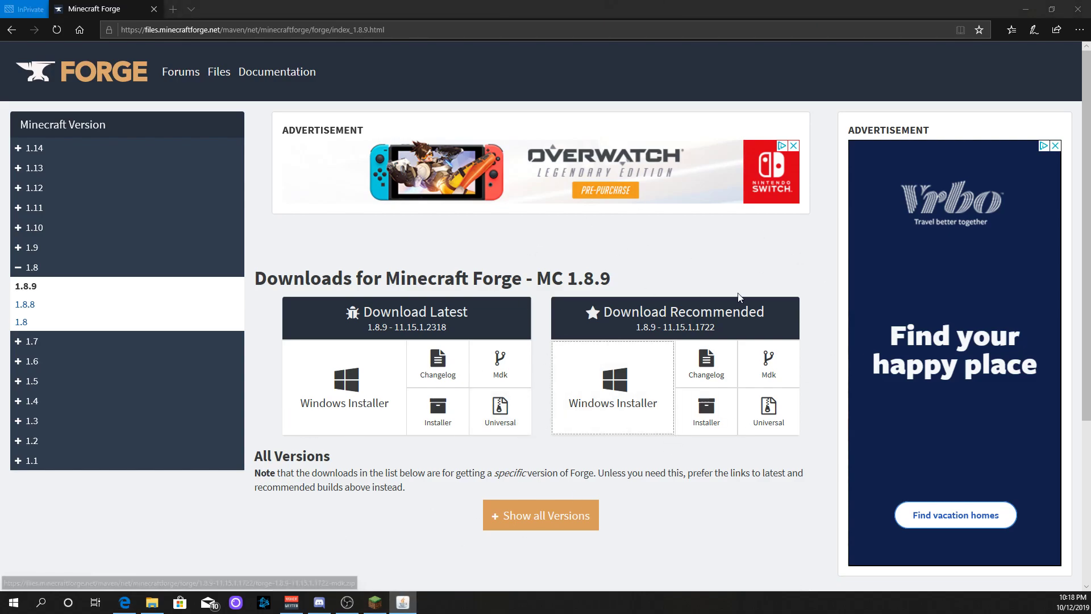
left_click(790, 29)
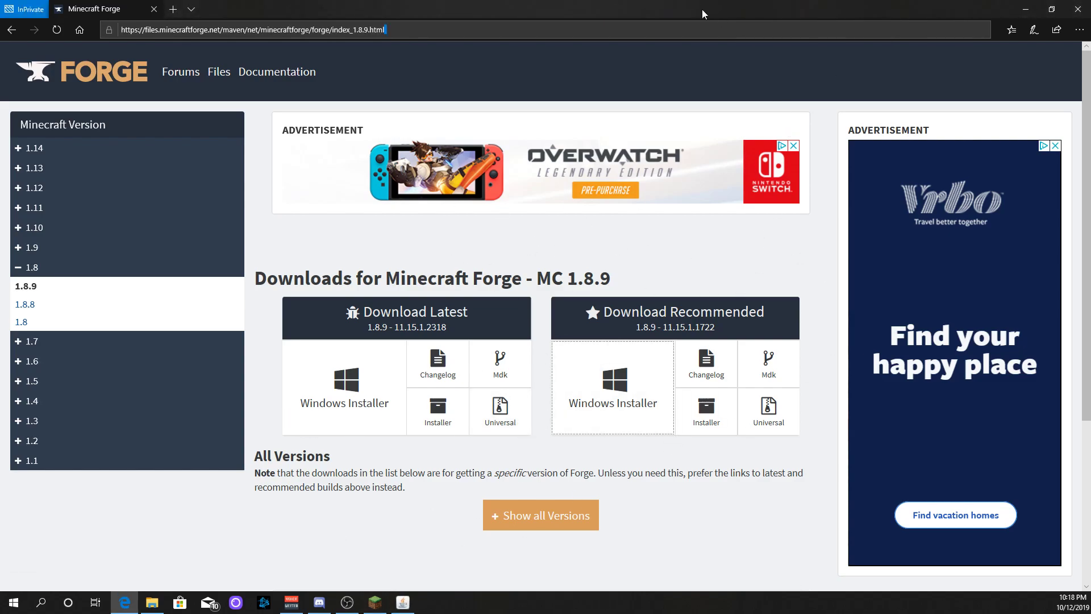
Run the Forge client install, acknowledge completion, check the installations list, then close the launcher.
left_click_drag(702, 13, 506, 495)
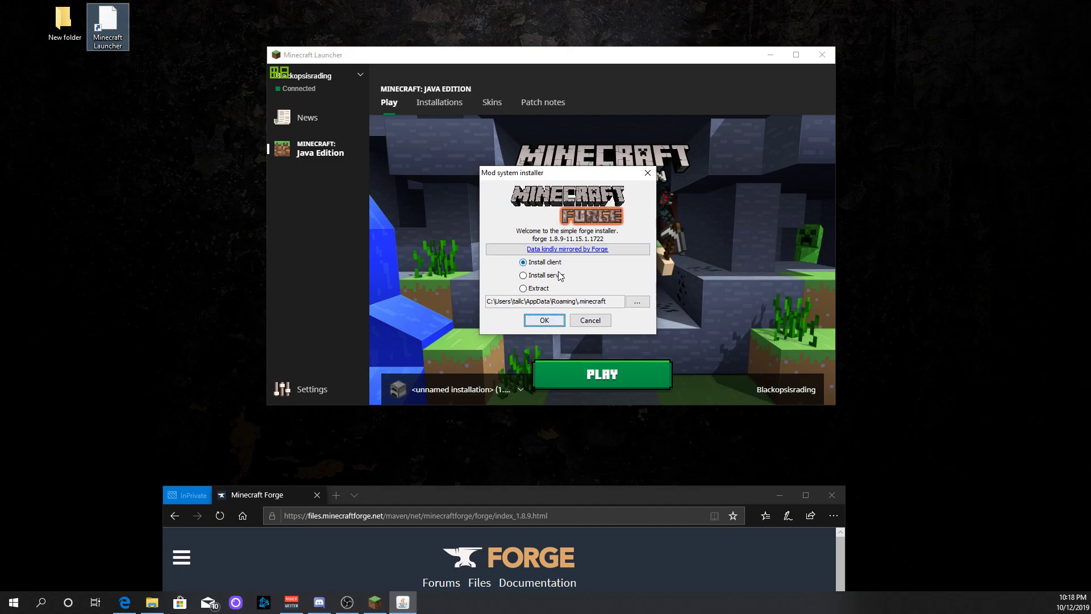
left_click(560, 320)
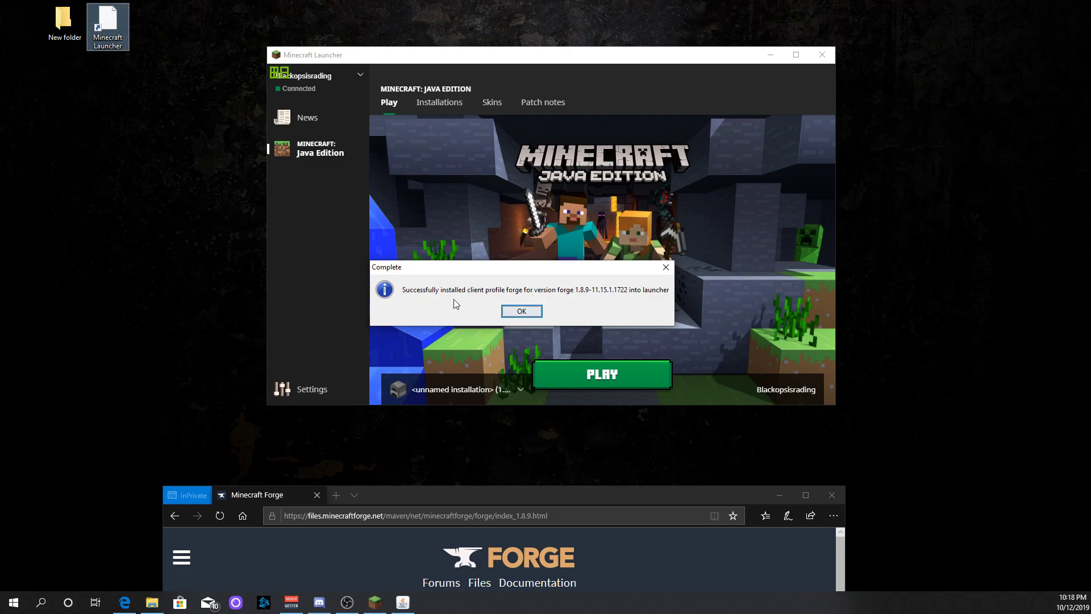
left_click(522, 311)
left_click(476, 381)
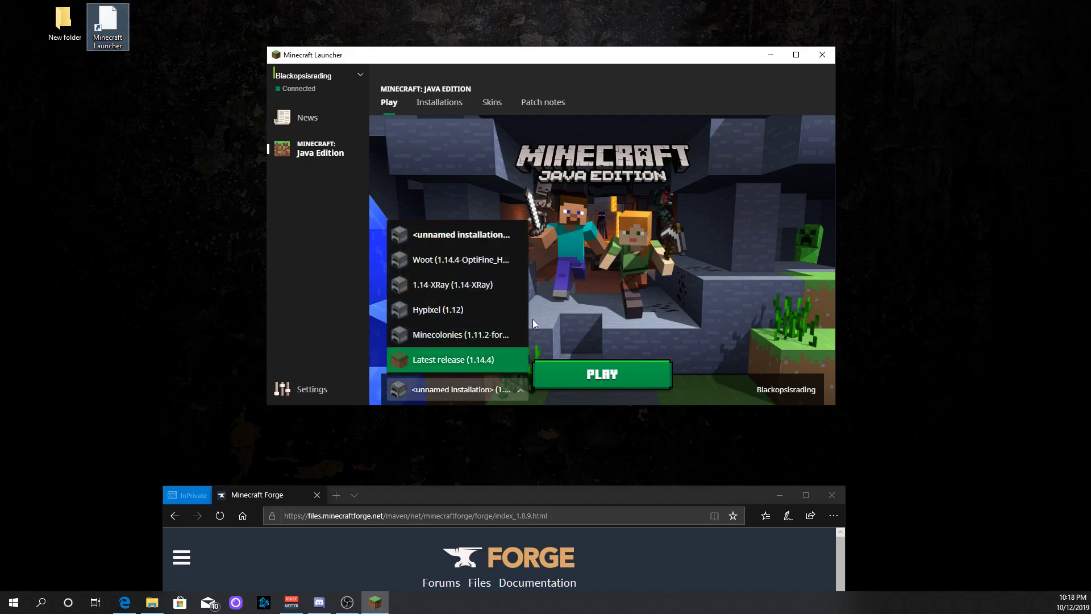
left_click(825, 61)
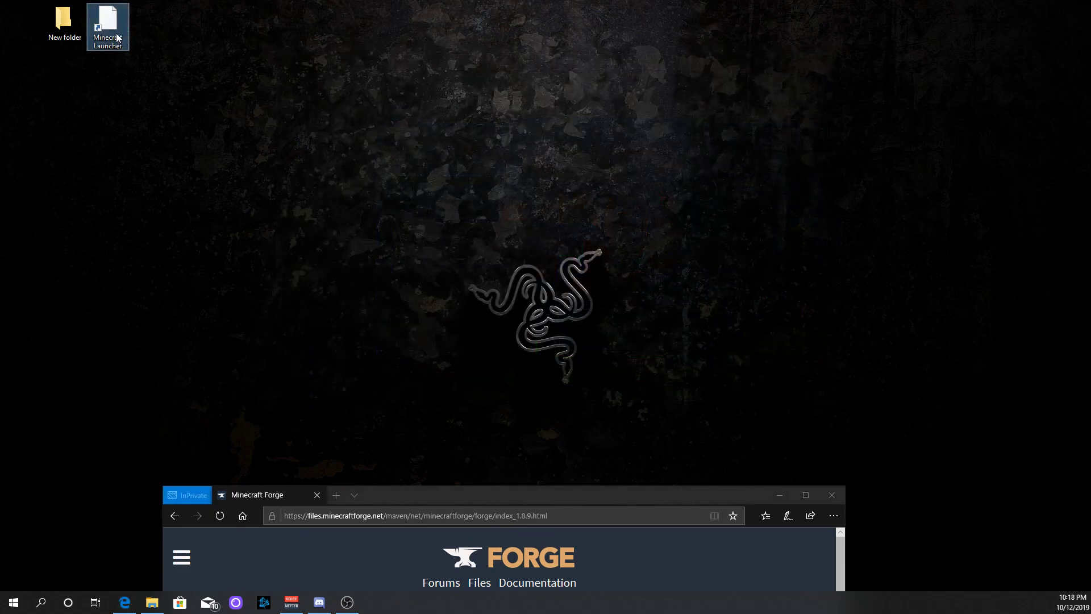
Relaunch the Minecraft Launcher from the desktop and view the Installations list with 1.8.9-forge.
left_click(118, 38)
left_click(112, 28)
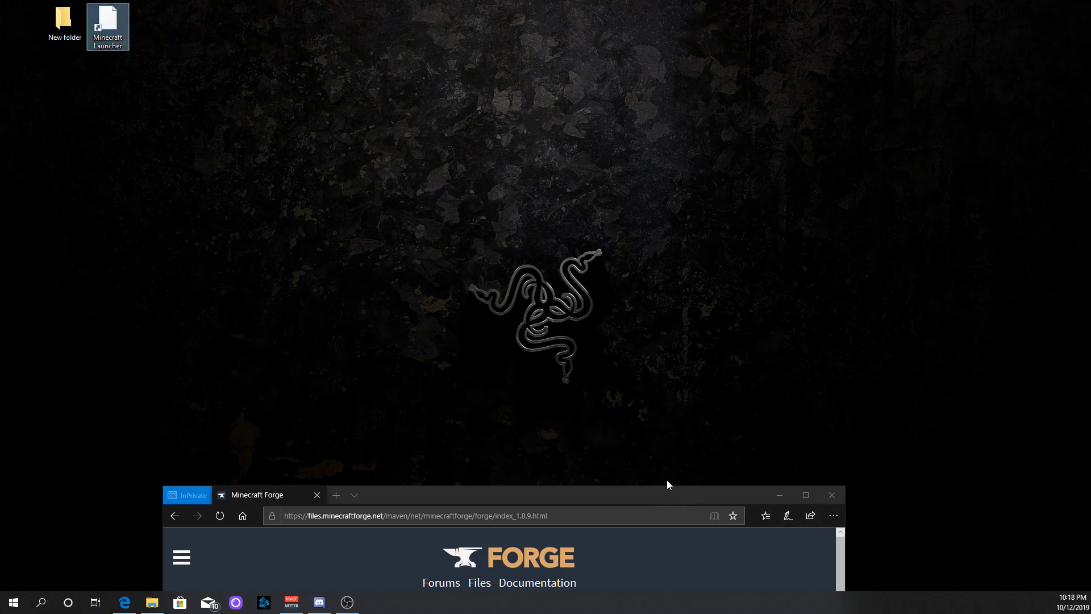
left_click_drag(668, 485, 749, 481)
double_click(118, 29)
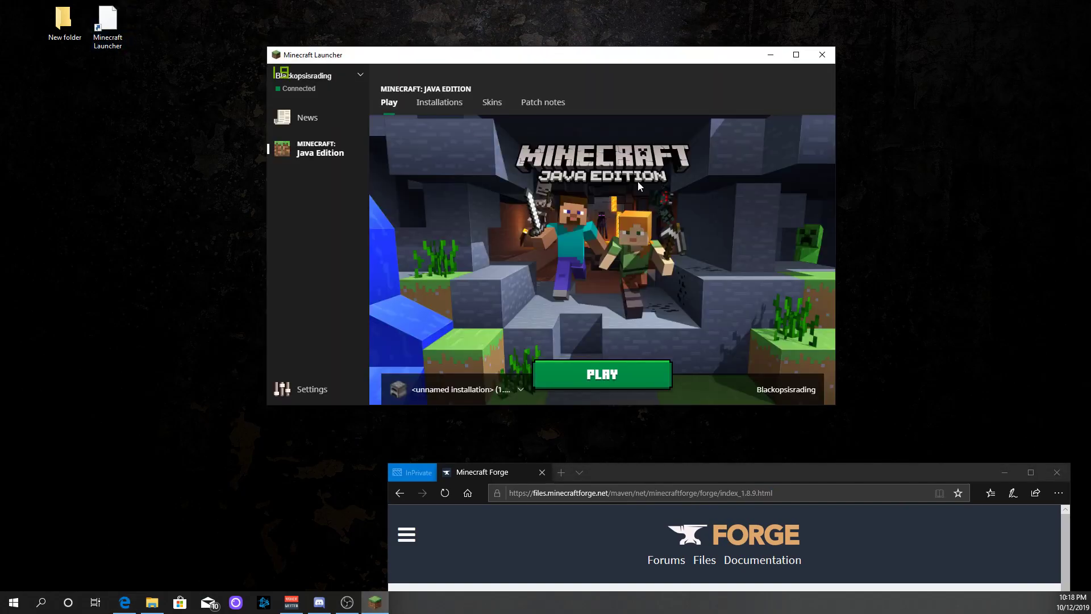
left_click(493, 386)
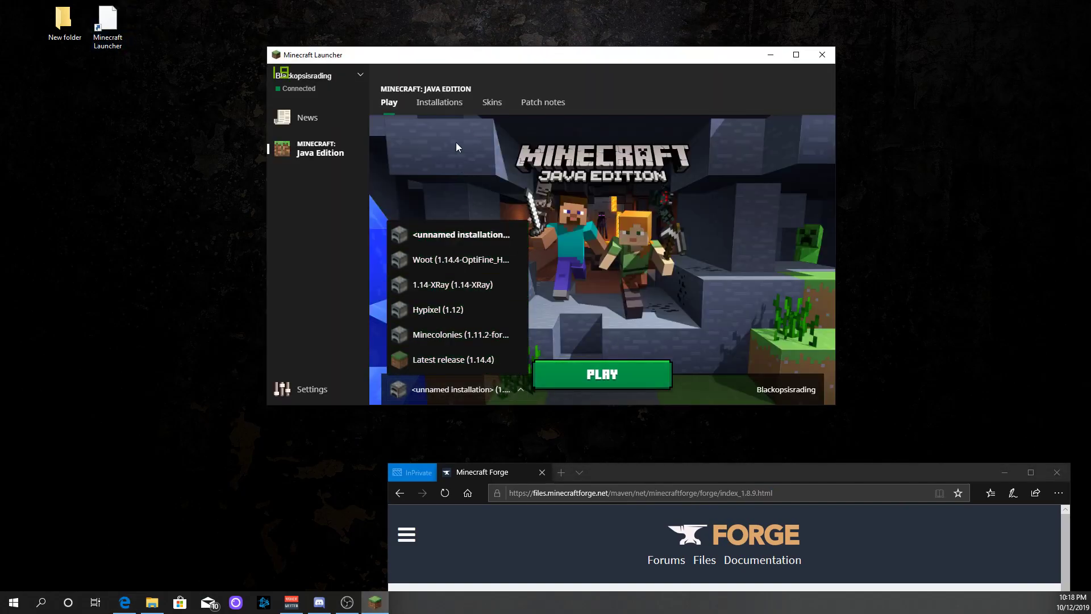
left_click(441, 103)
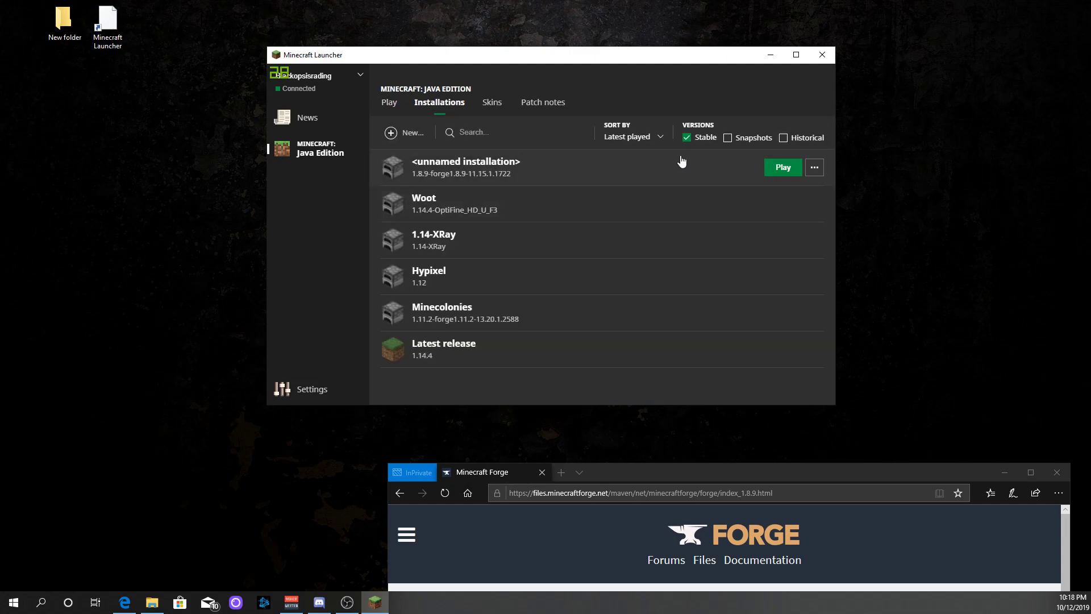
Browse the Version list of a new installation, then cancel without creating it.
left_click(394, 133)
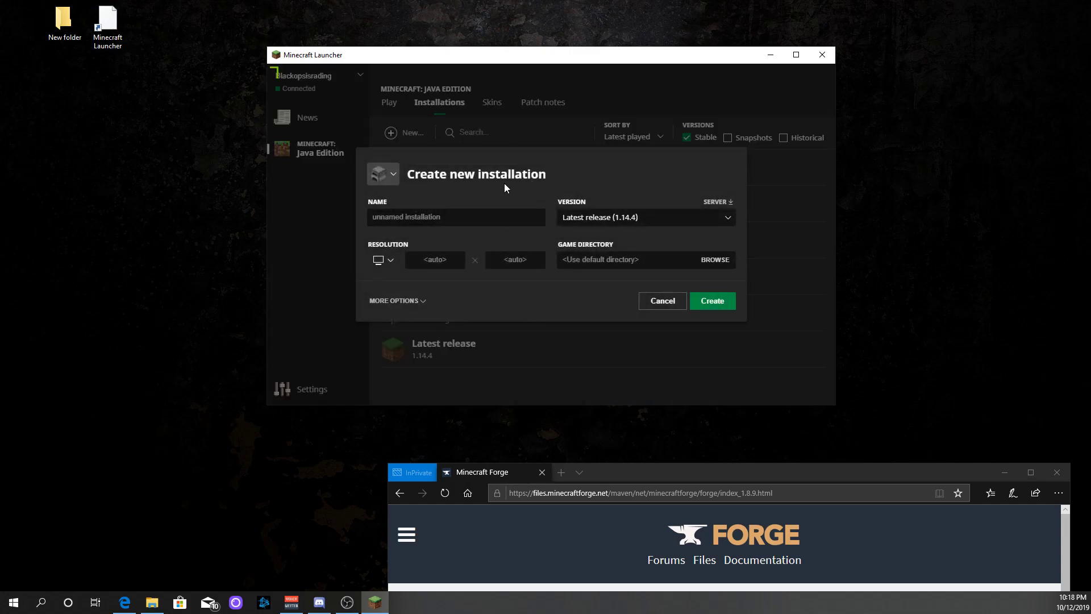
left_click(648, 219)
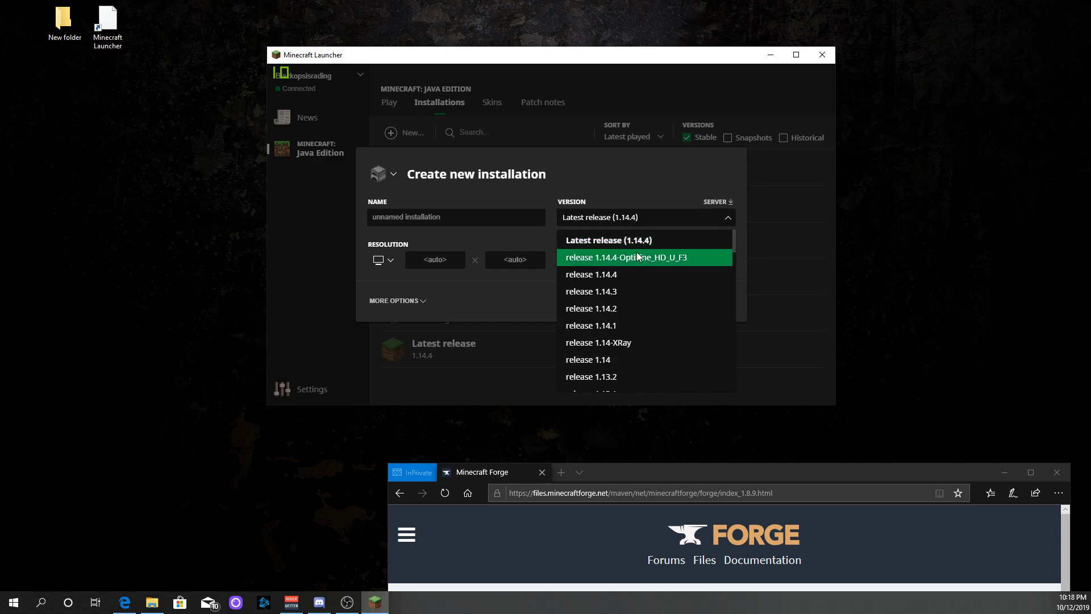
scroll(636, 281, "down", 1)
scroll(647, 275, "down", 2)
scroll(651, 285, "up", 1)
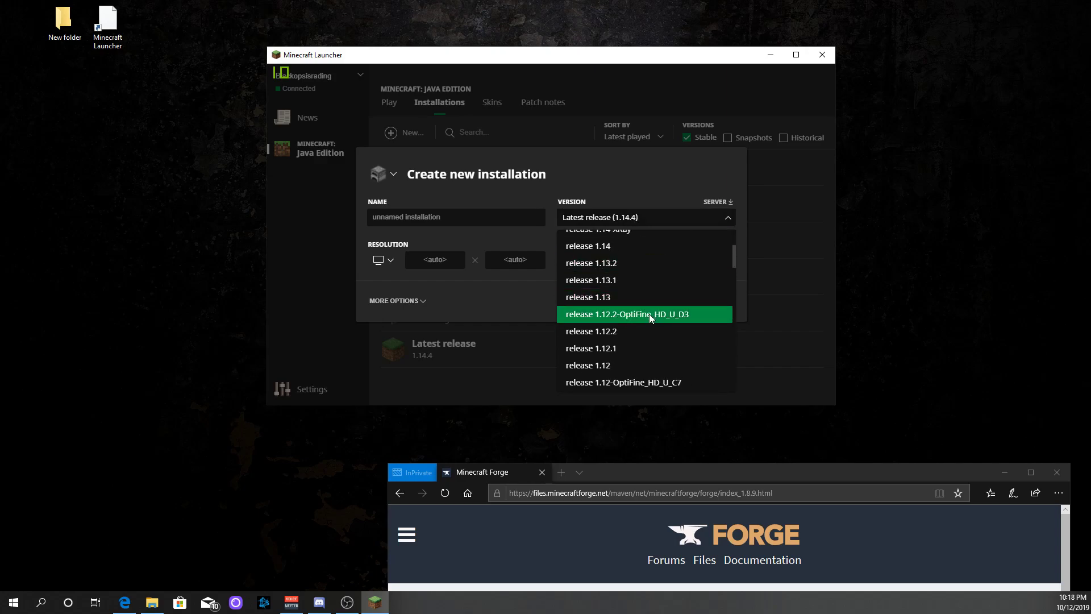
scroll(649, 314, "down", 2)
scroll(603, 282, "down", 3)
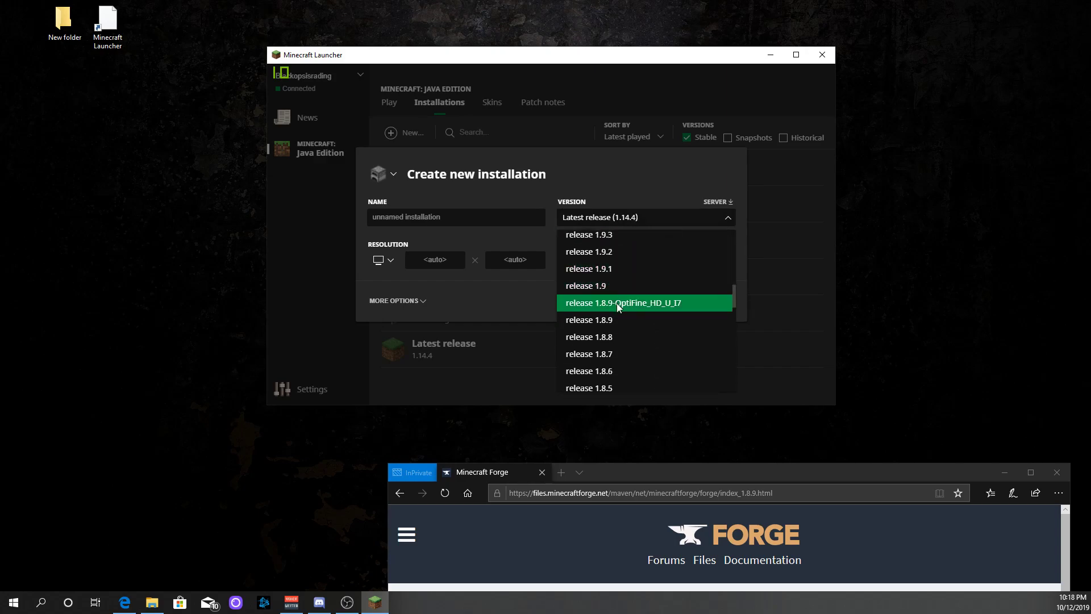
scroll(657, 301, "down", 5)
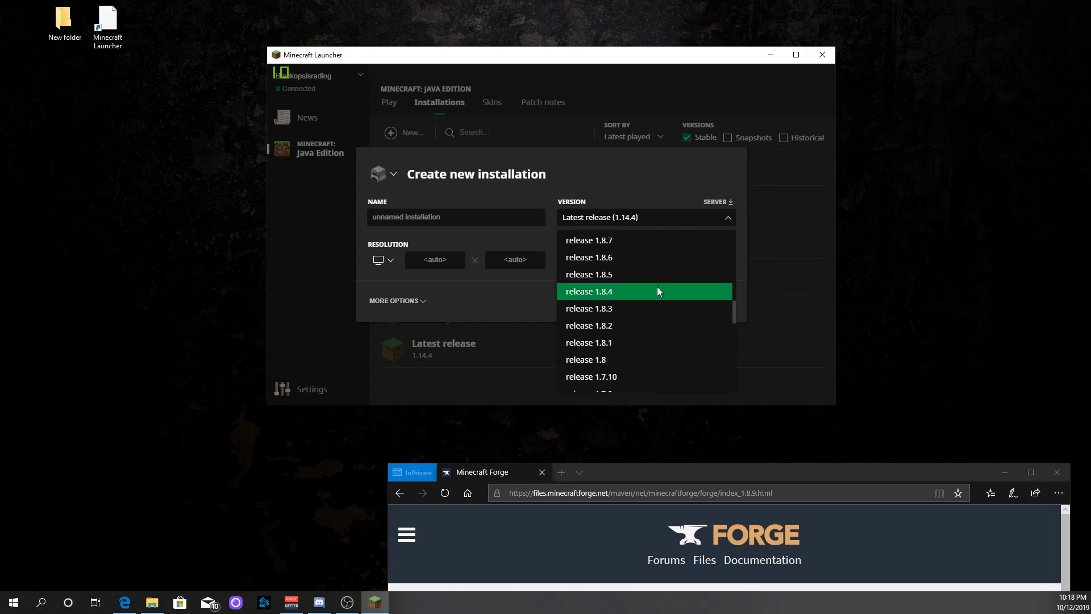
scroll(658, 297, "down", 5)
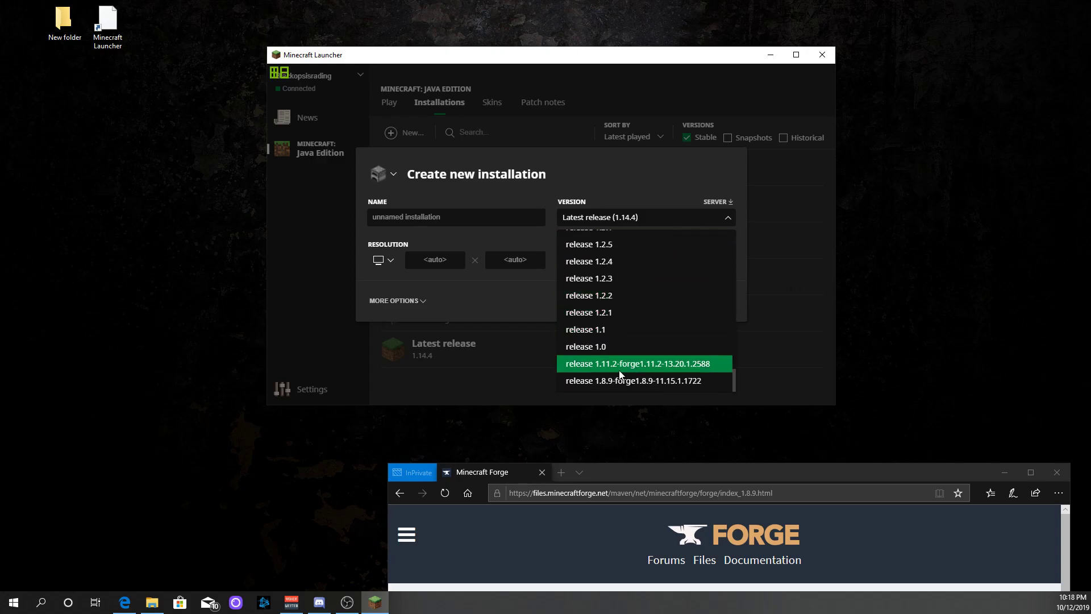
left_click(710, 381)
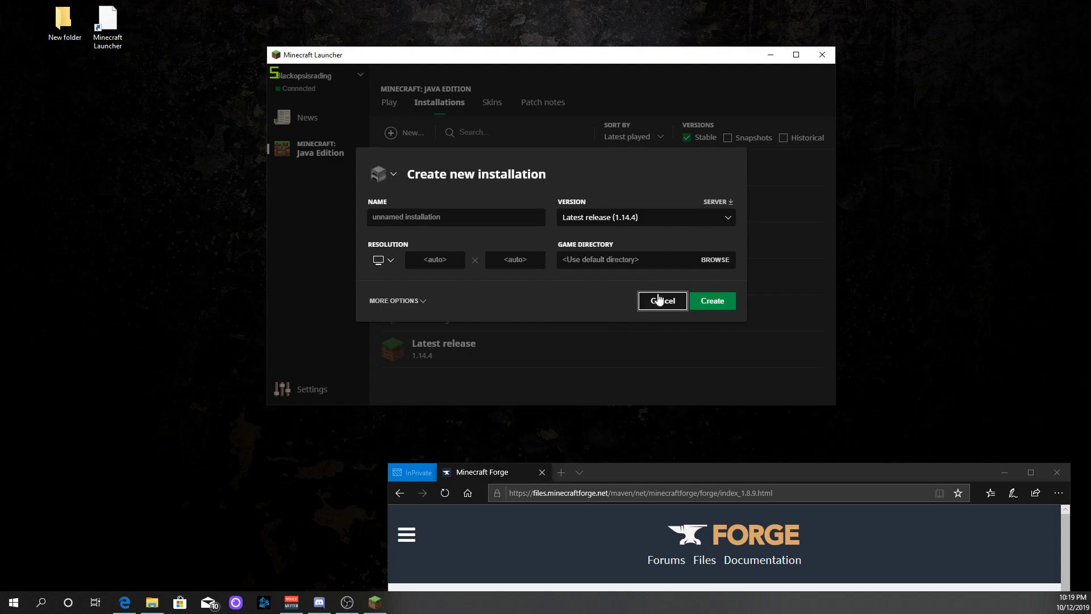
left_click(714, 299)
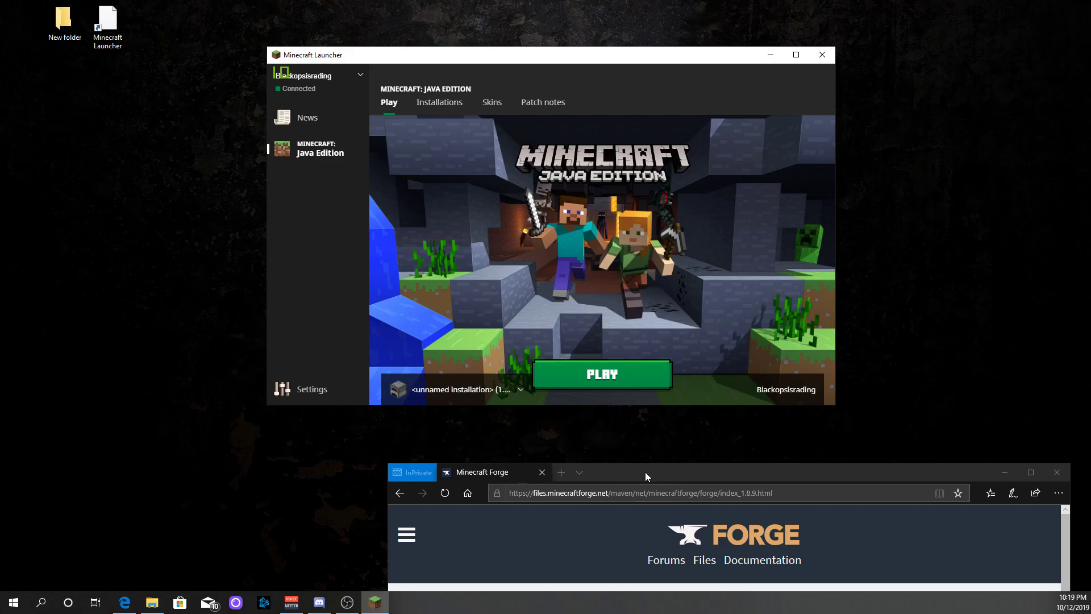
Maximize Edge and search 'skyblock addons' in a new tab.
left_click_drag(646, 472, 506, 2)
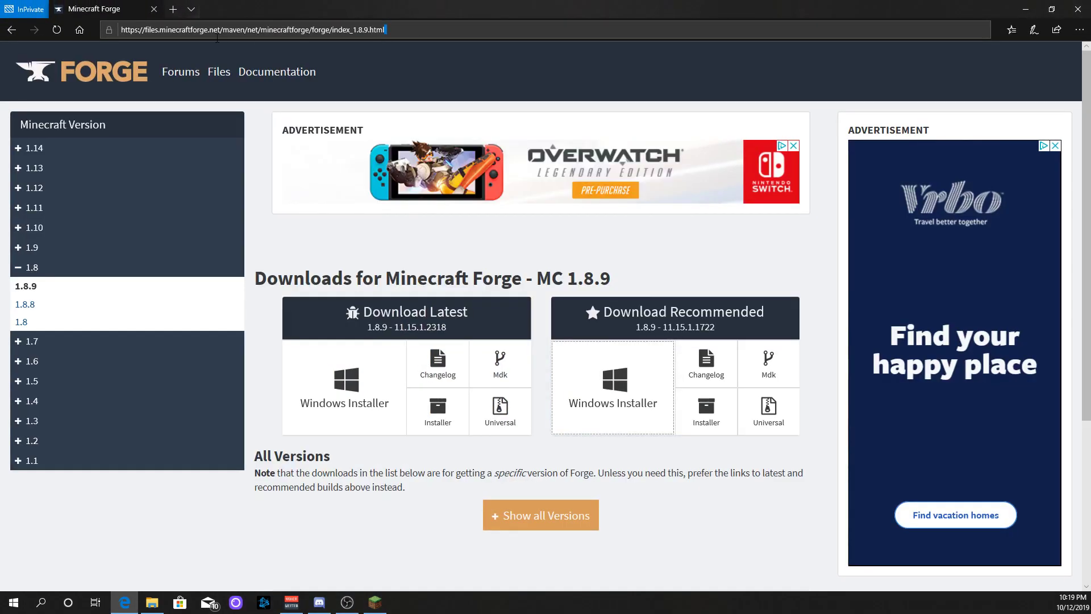
left_click(169, 12)
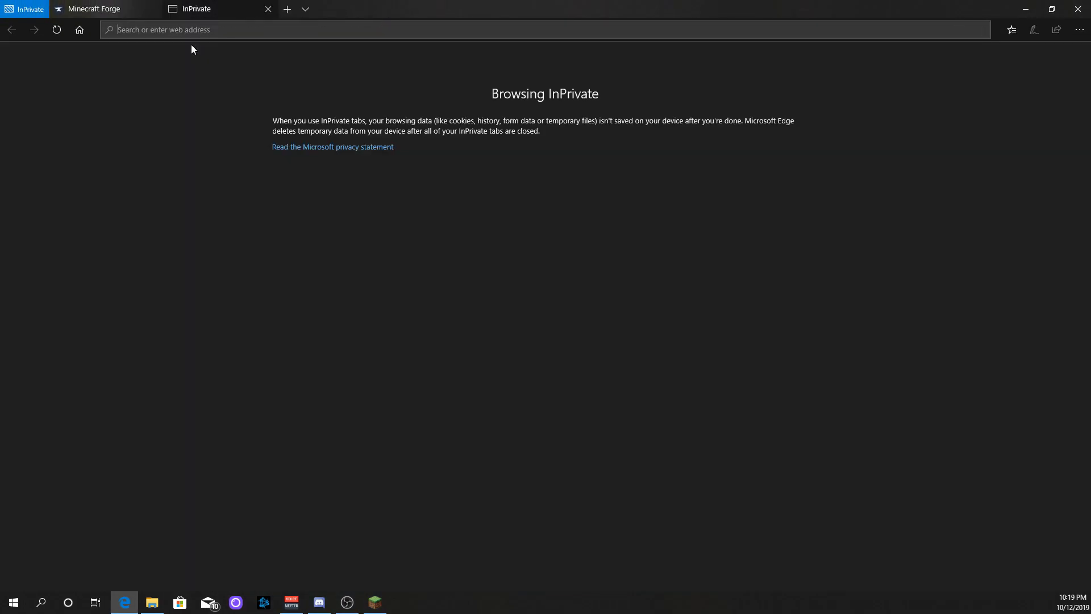
type("skyblock a")
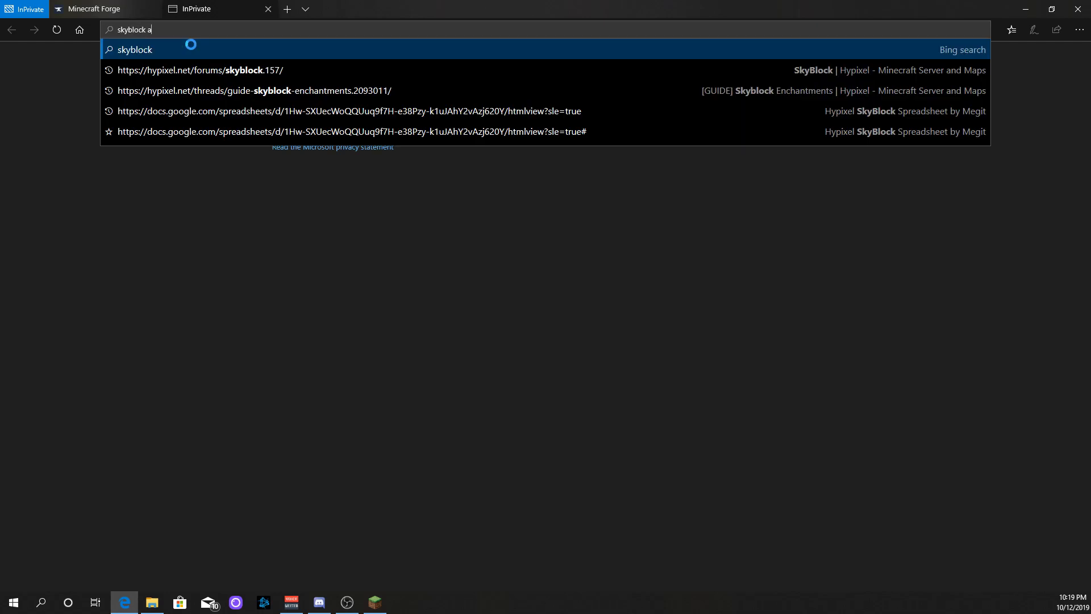
type("ddons")
key("Return")
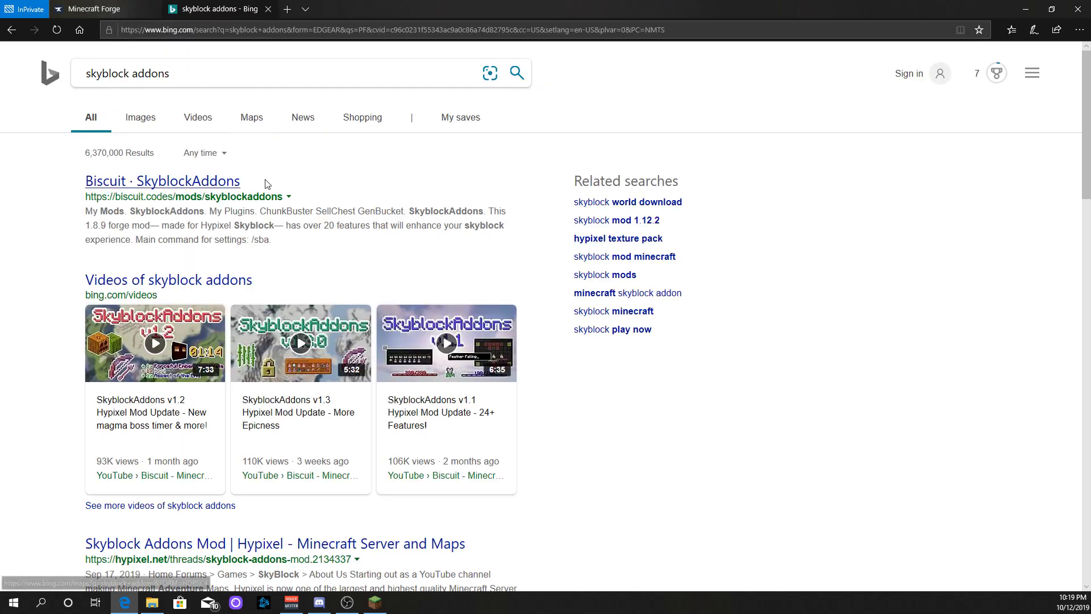
Open the Biscuit SkyblockAddons result and start the 1.3.4 for MC 1.8.9 download.
left_click(194, 182)
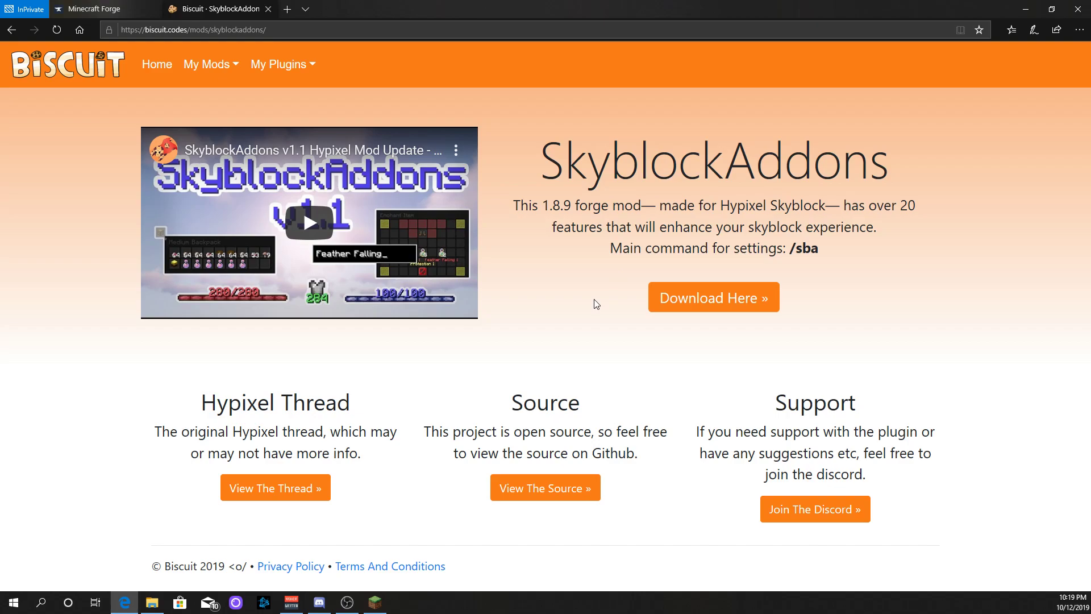
left_click(656, 291)
scroll(569, 273, "down", 2)
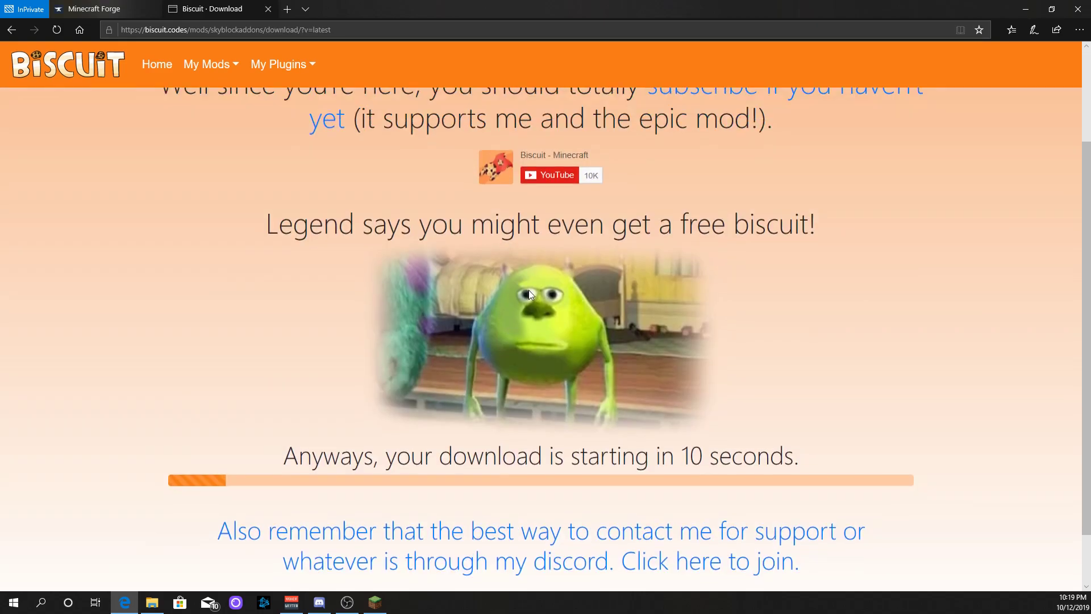
scroll(528, 294, "up", 1)
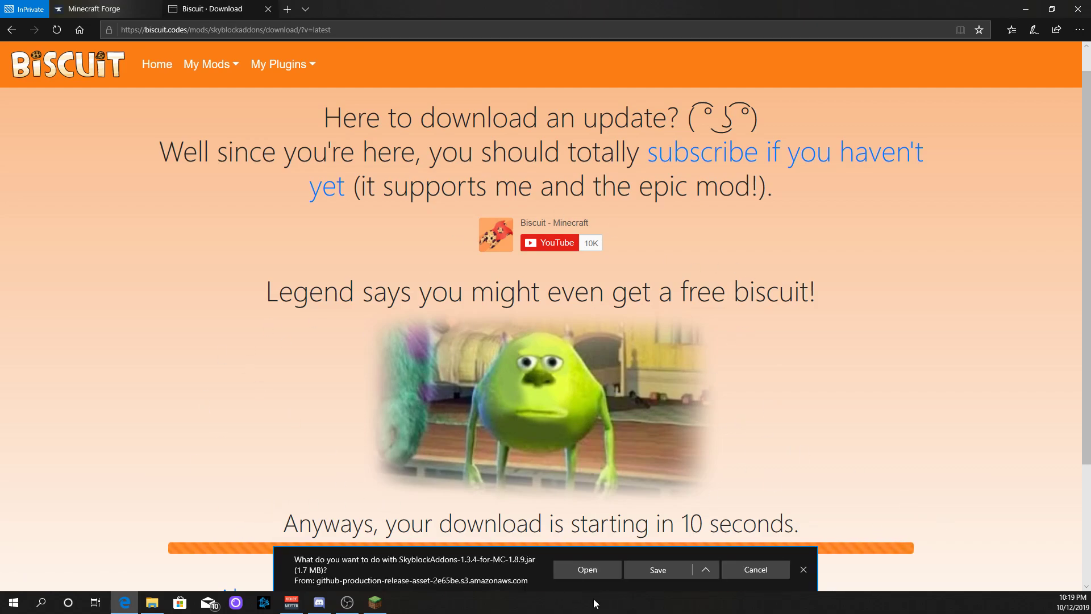
Save SkyblockAddons-1.3.4-for-MC-1.8.9.jar via Save as into Desktop's New folder.
left_click(694, 574)
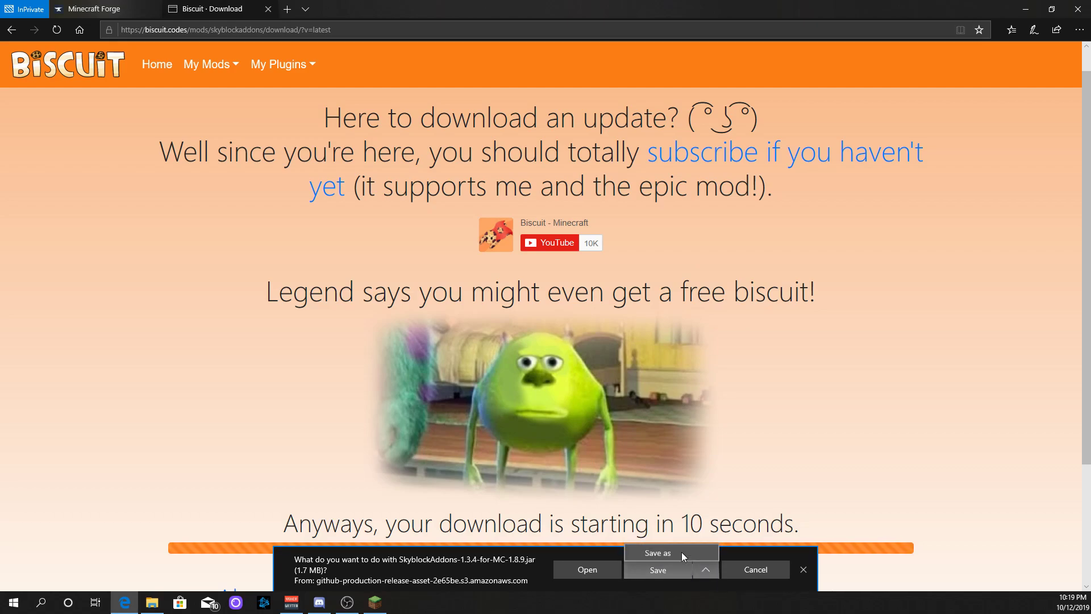
left_click(677, 550)
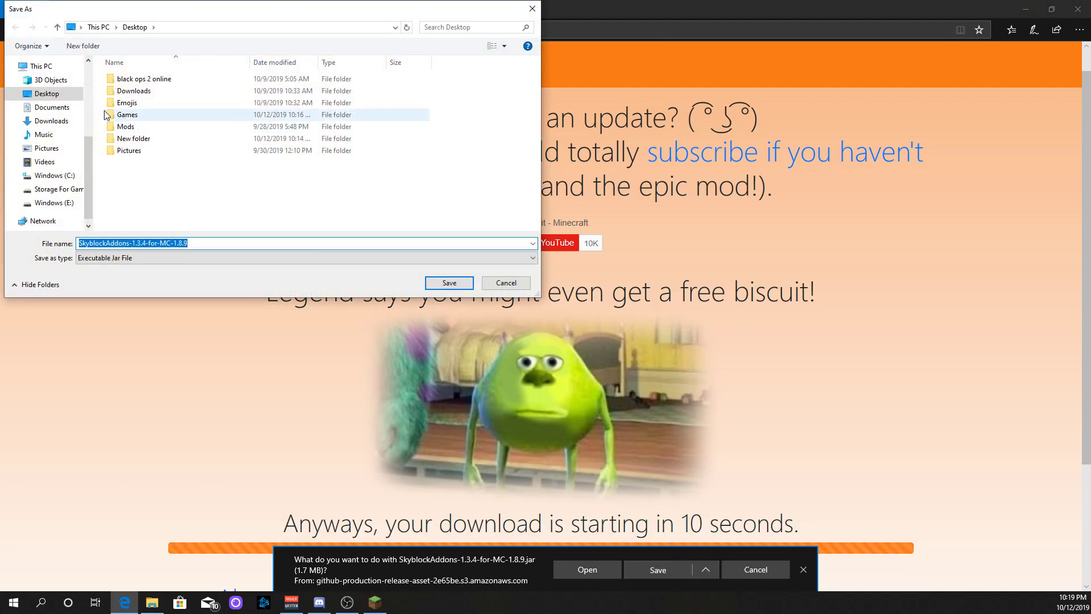
left_click(146, 139)
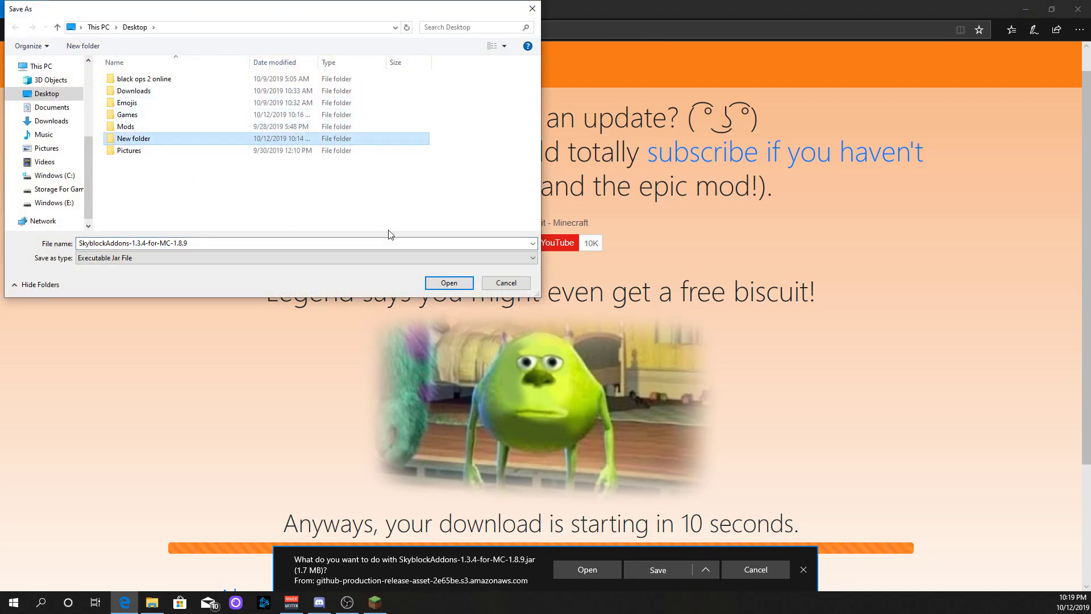
left_click(448, 282)
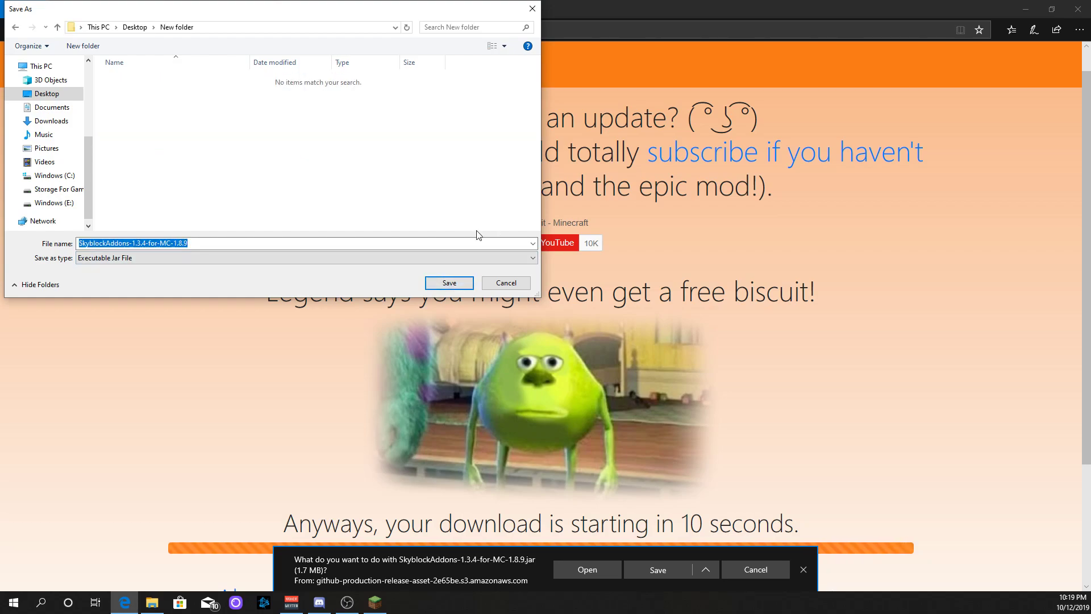
left_click(449, 283)
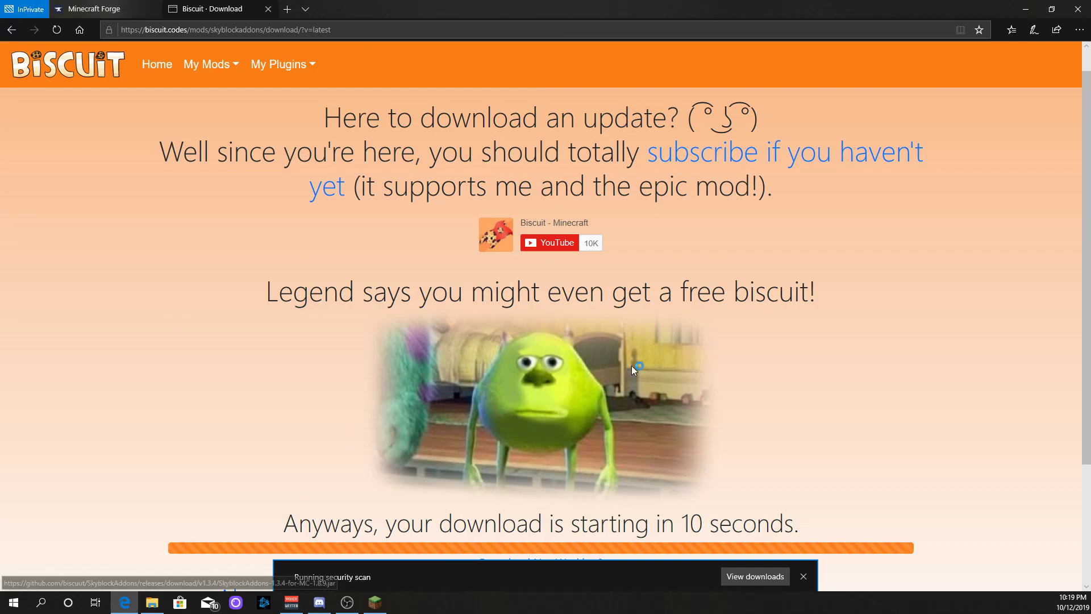
left_click(803, 578)
Minimize Edge, bring File Explorer back, and open the .minecraft mods folder.
left_click_drag(516, 5, 595, 121)
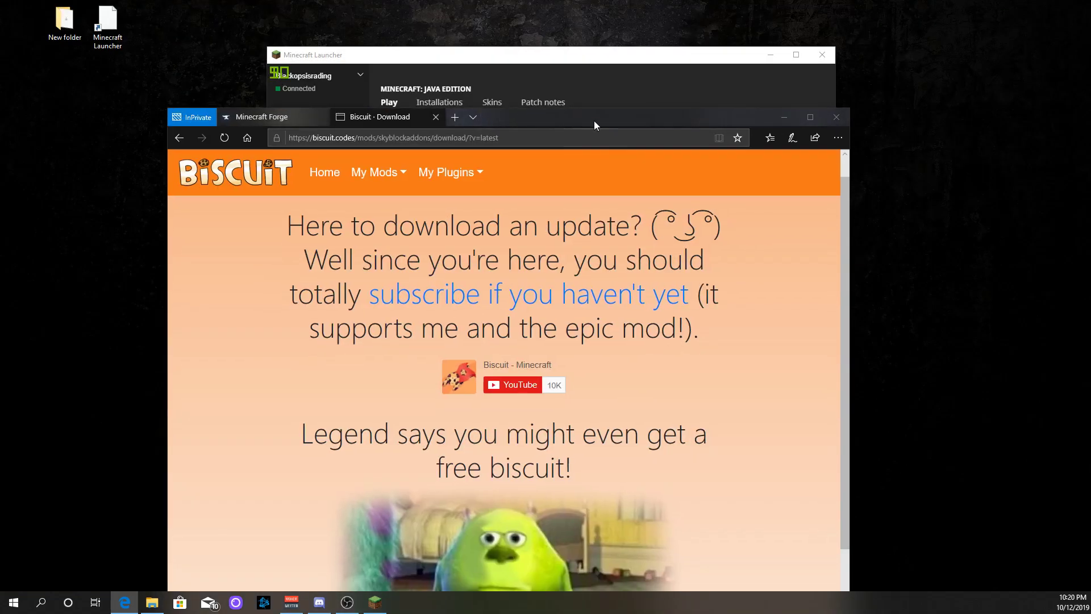
left_click(774, 118)
left_click(152, 603)
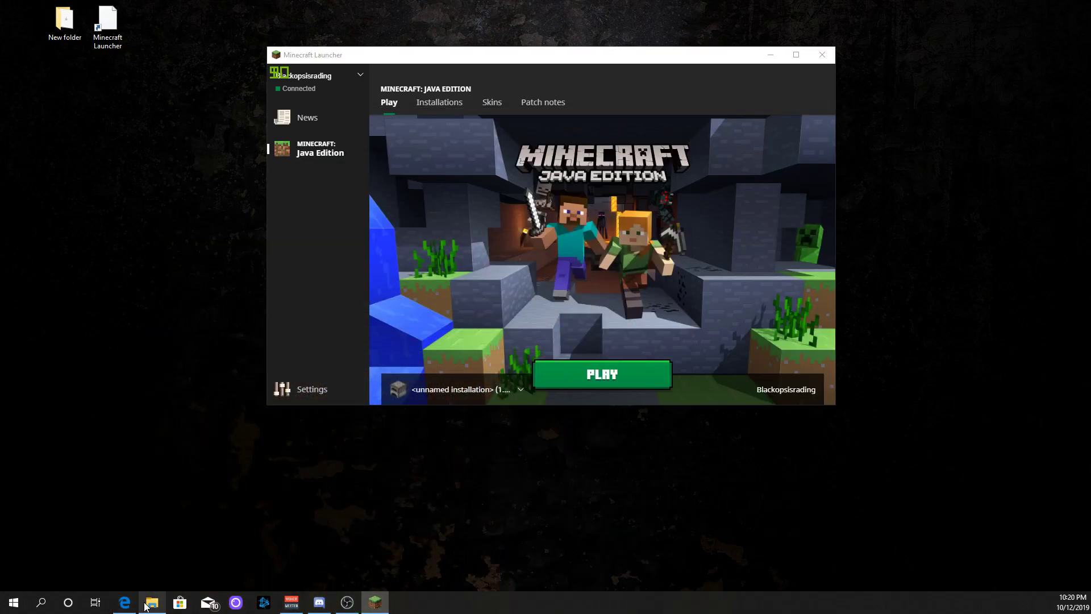
left_click_drag(381, 61, 564, 62)
double_click(526, 240)
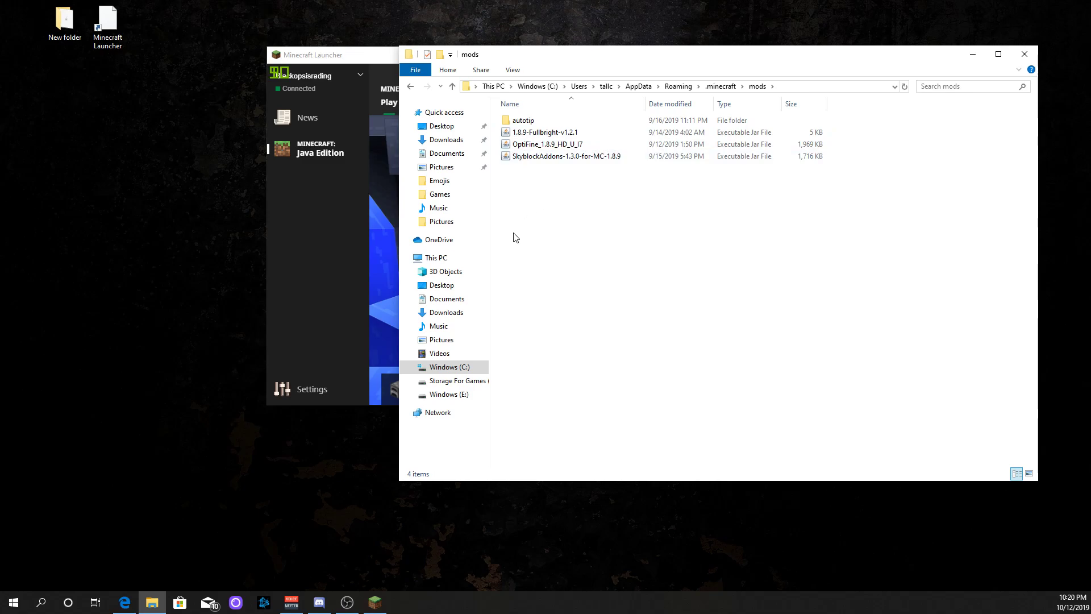
Open the desktop's New folder and arrange it beside the mods window.
double_click(80, 33)
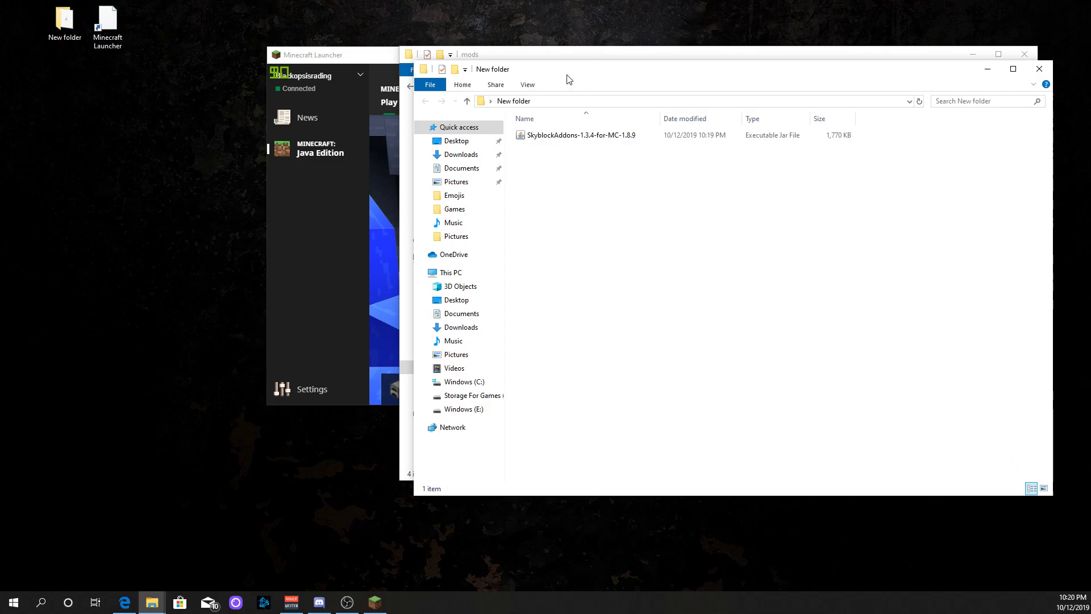
left_click_drag(567, 79, 827, 87)
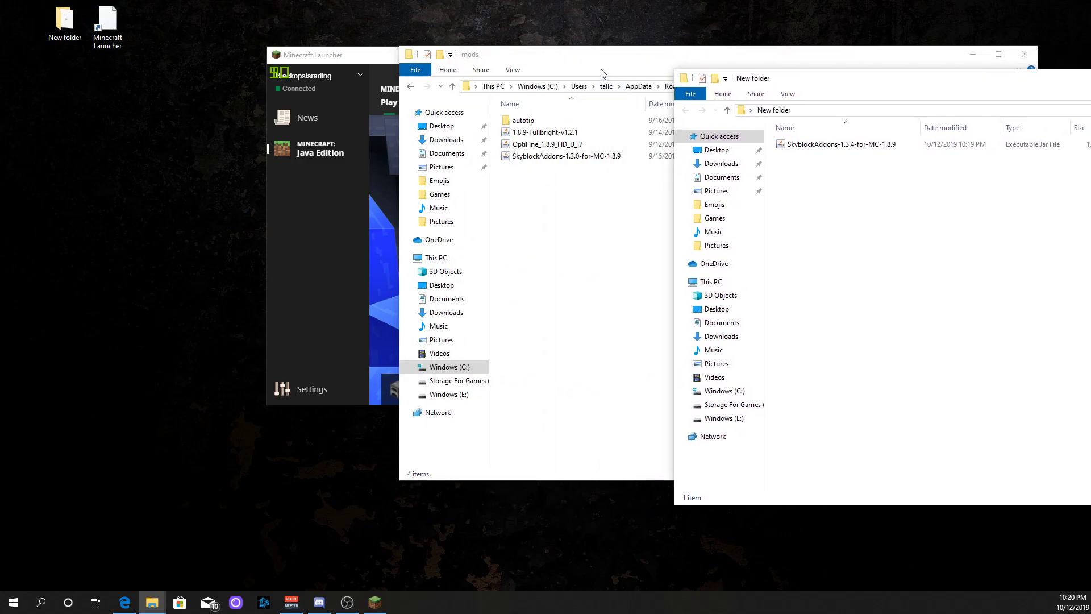
left_click(602, 74)
left_click_drag(515, 61, 249, 61)
left_click(829, 84)
double_click(829, 84)
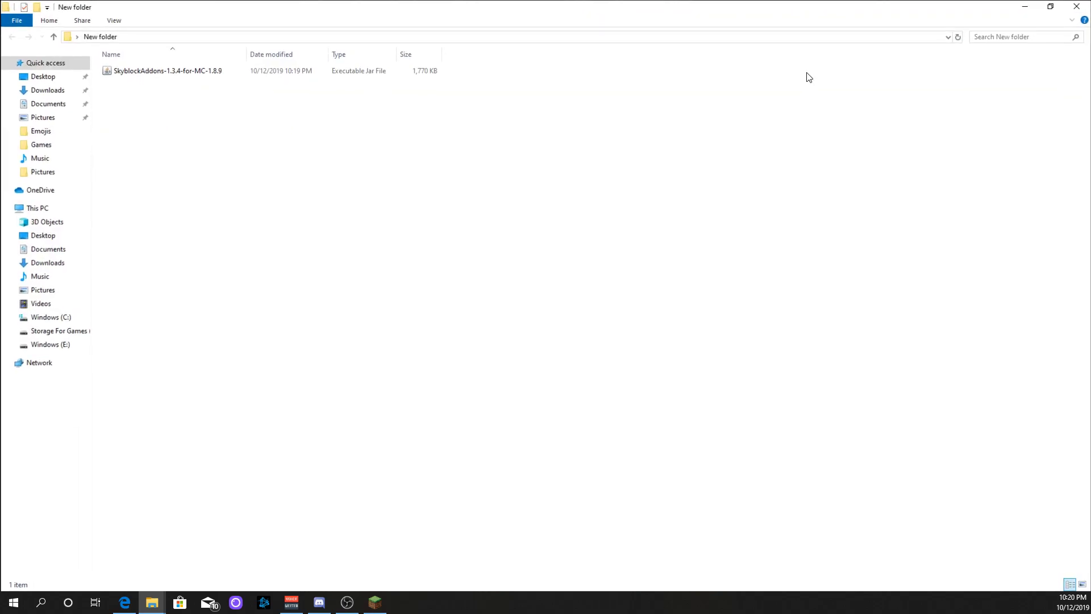
left_click_drag(568, 7, 751, 89)
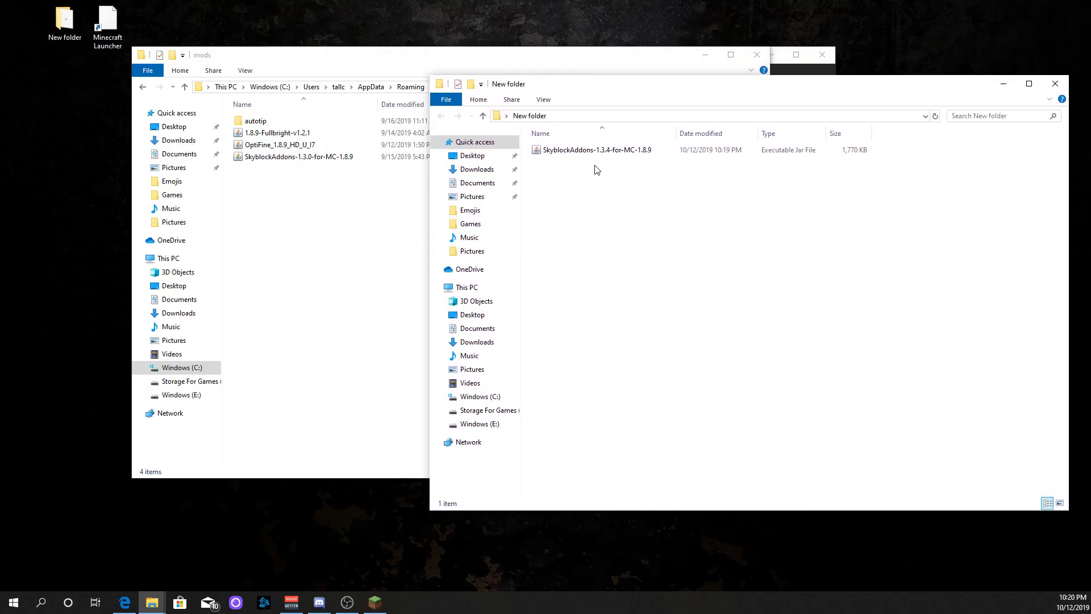
Set .jar files to open with WinRAR archiver from the SkyblockAddons 1.3.4 jar's Properties.
left_click(585, 149)
right_click(576, 150)
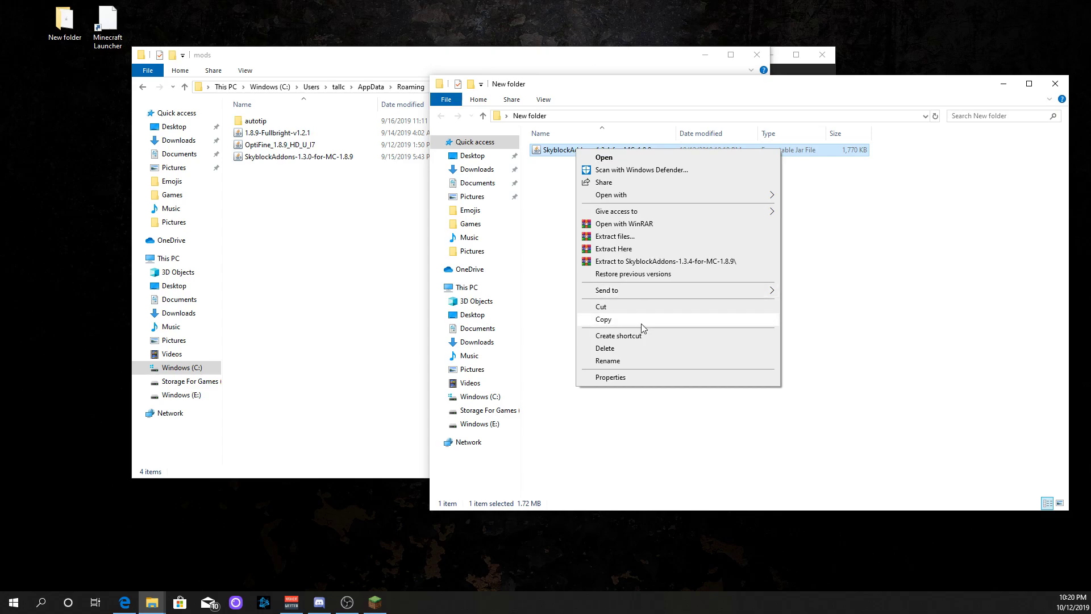
left_click(612, 378)
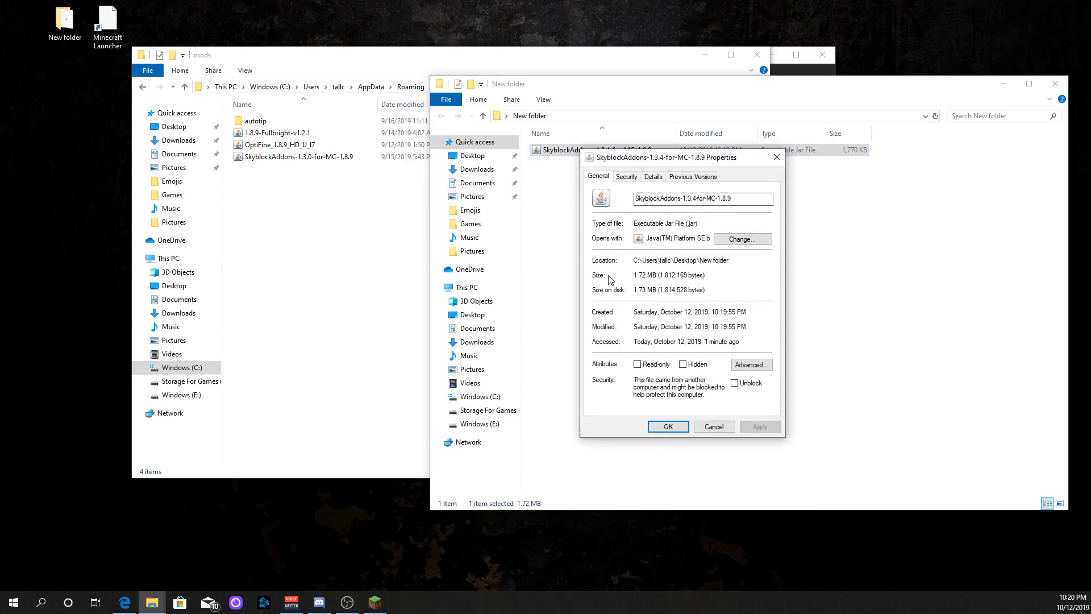
left_click(723, 241)
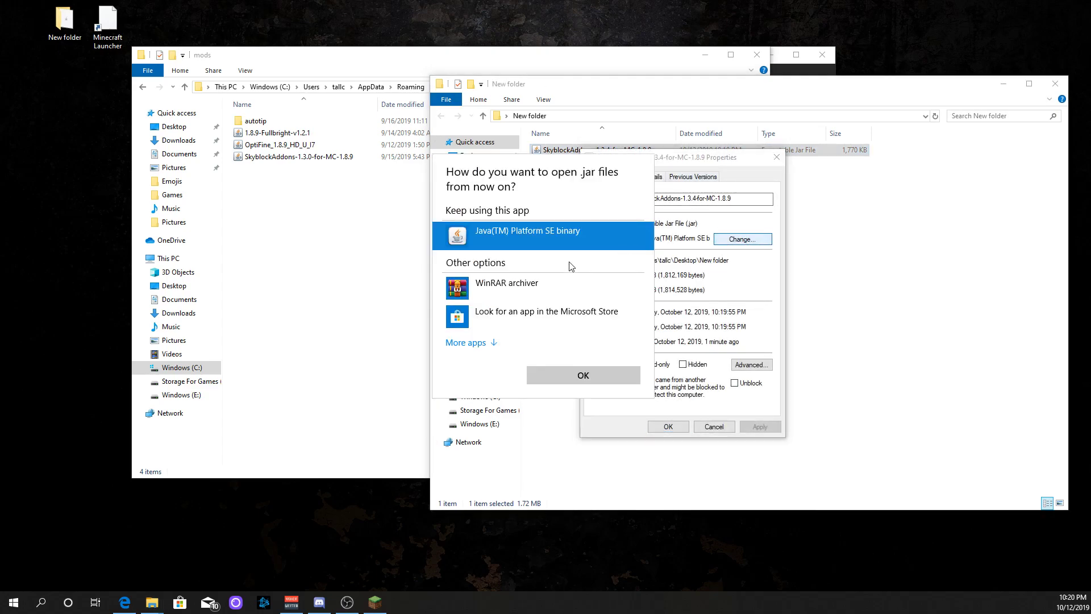
left_click(555, 295)
left_click(604, 377)
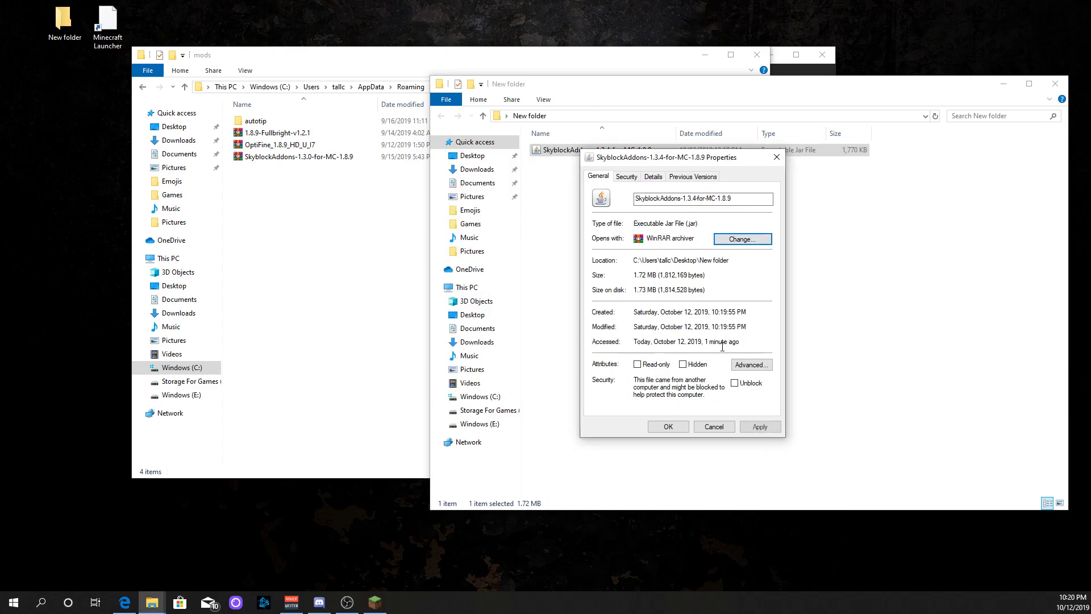
left_click(672, 430)
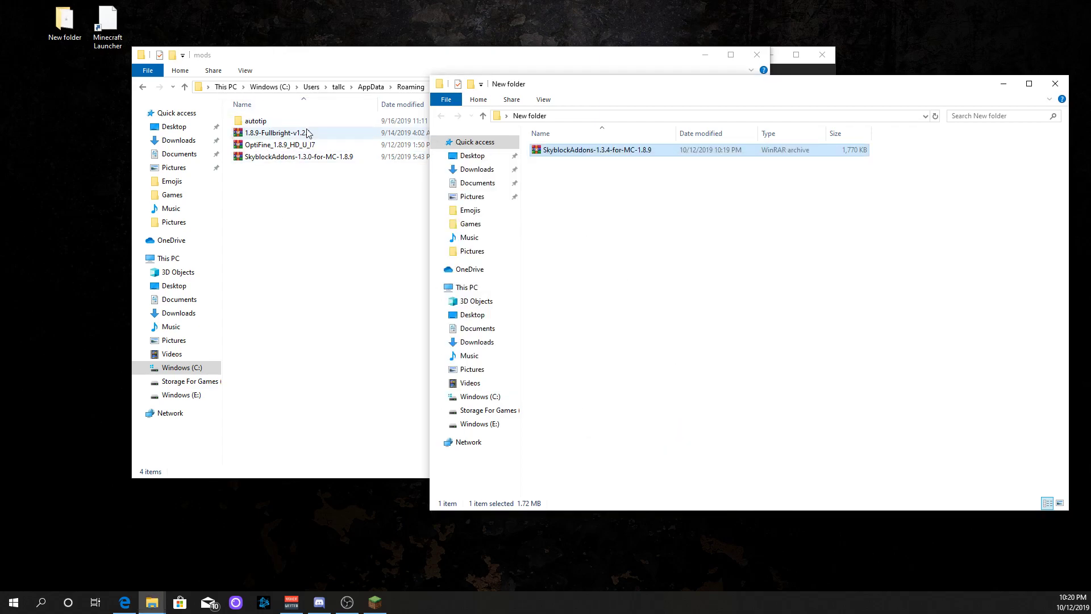
Move SkyblockAddons 1.3.0 out of mods and 1.3.4 in, then close New folder and return to Edge.
right_click(606, 154)
left_click(565, 178)
left_click(568, 154)
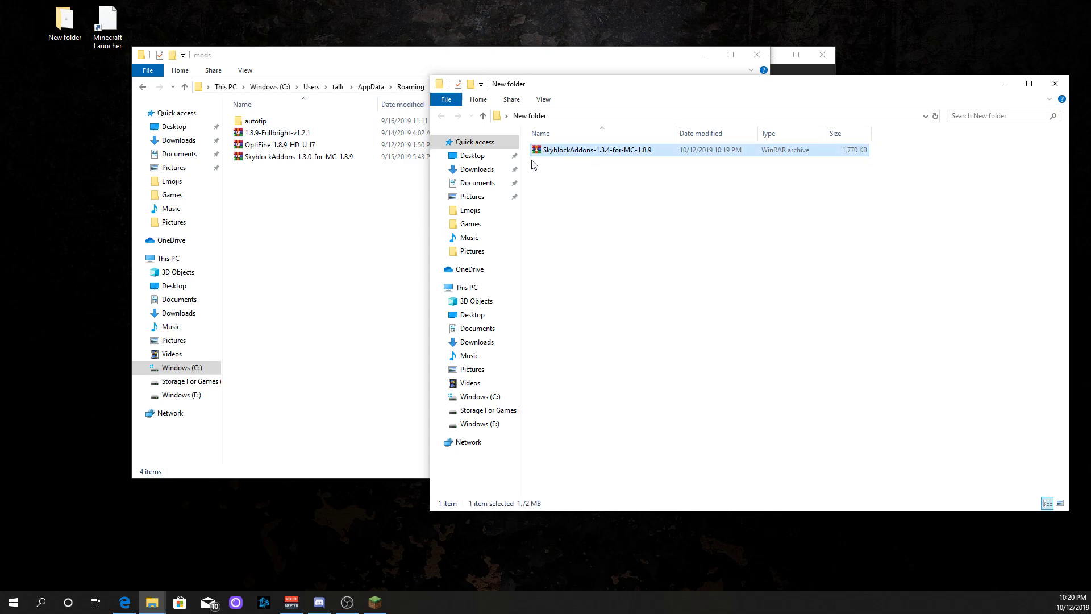
left_click_drag(313, 157, 651, 211)
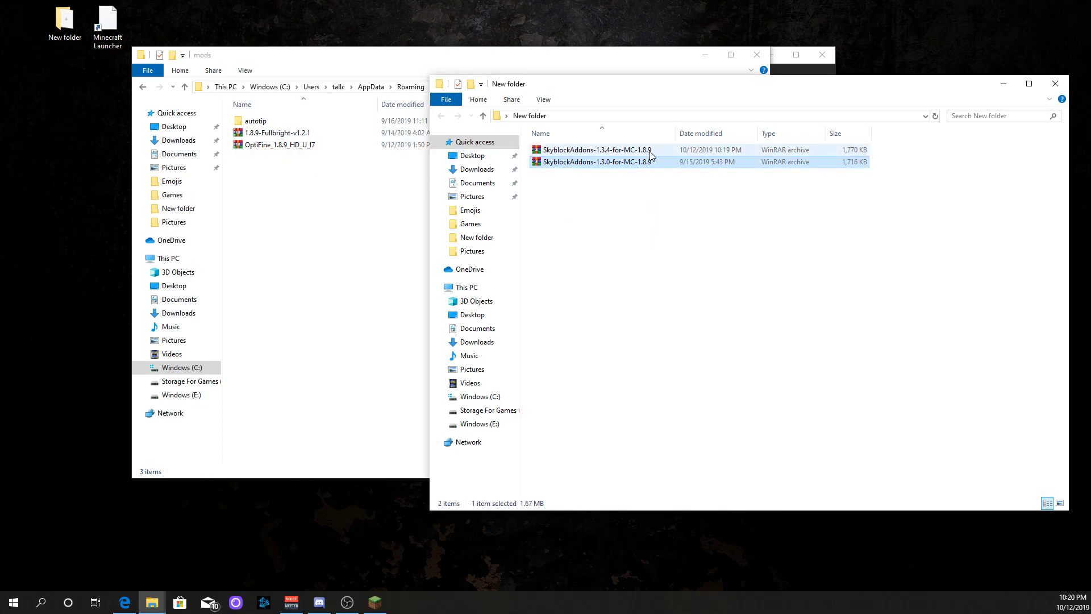
left_click_drag(650, 151, 330, 159)
left_click(867, 164)
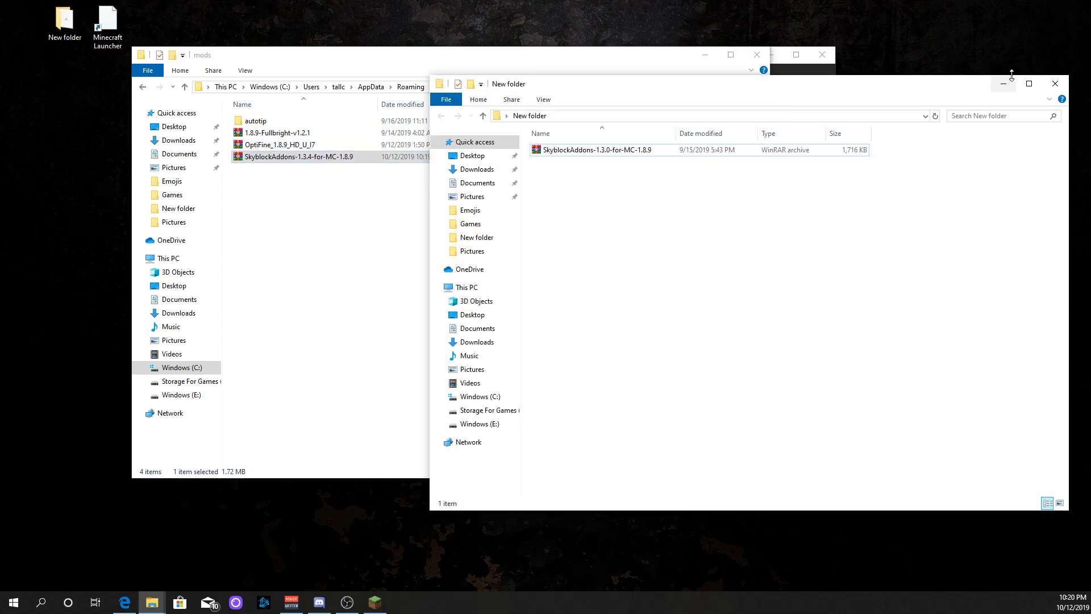
left_click(1055, 83)
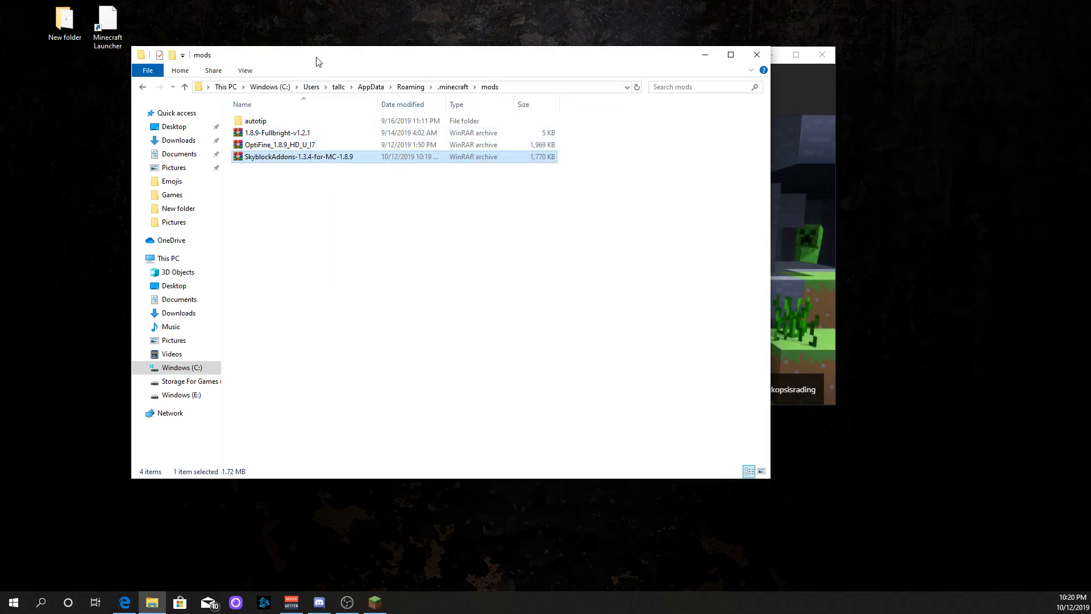
left_click_drag(317, 57, 372, 102)
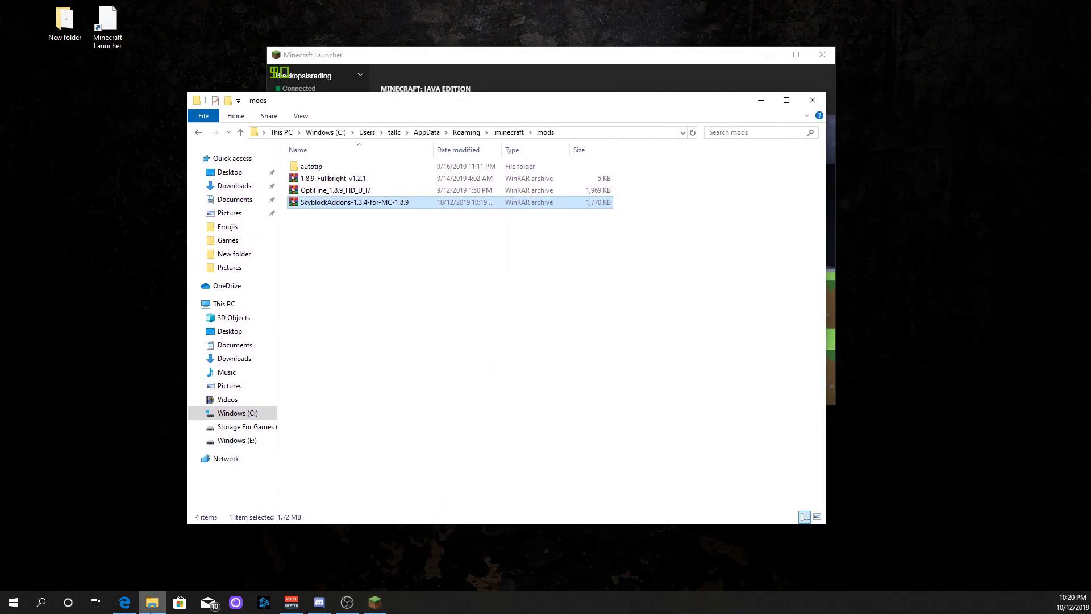
left_click(124, 602)
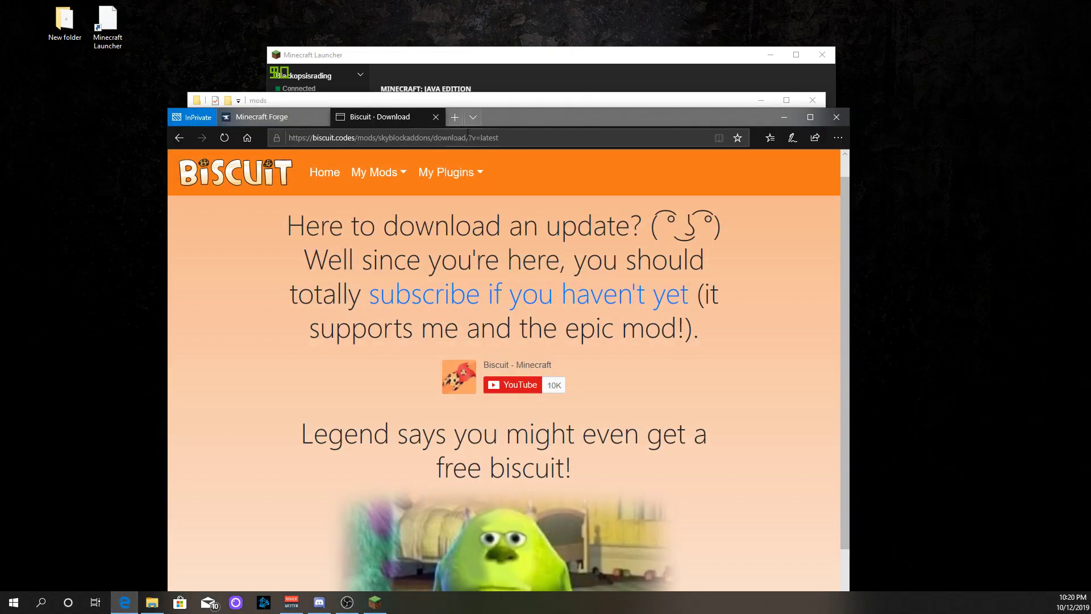
Search the web for 'optifine' in a new private tab.
left_click(461, 119)
type("p")
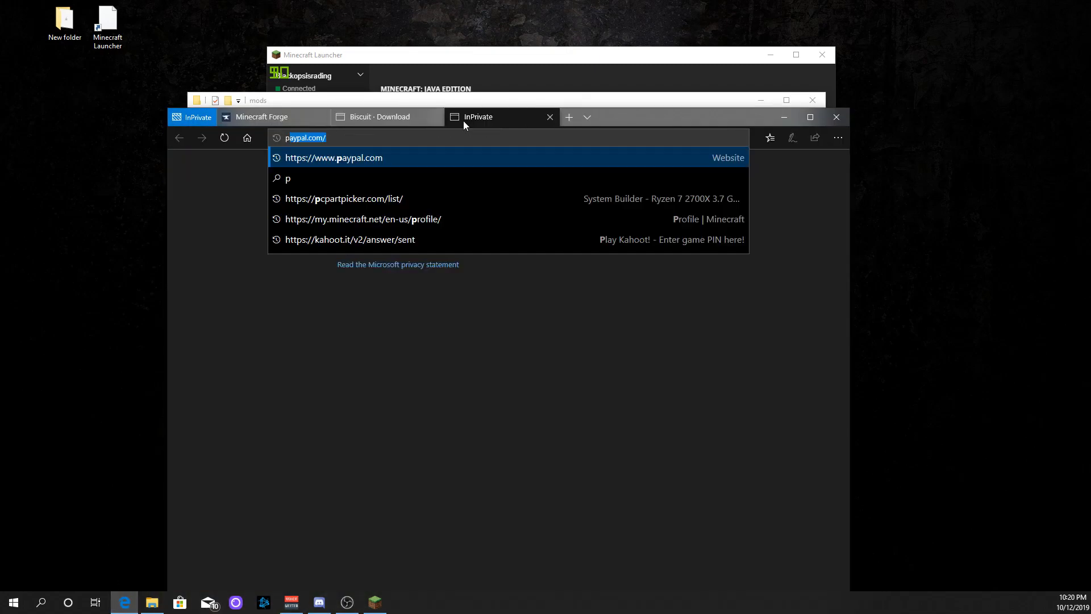
key("Left")
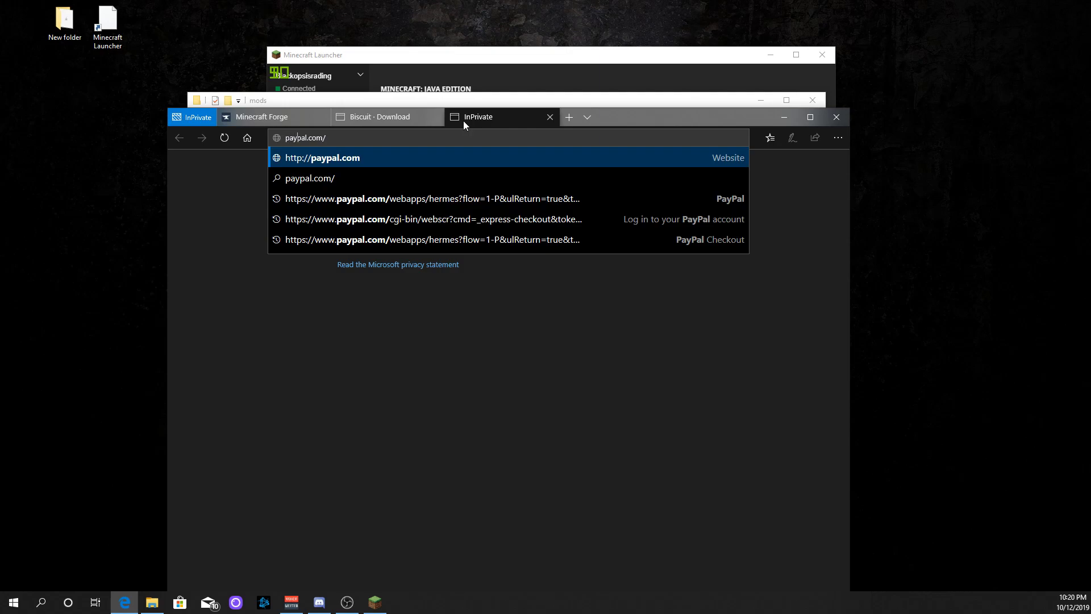
key("ctrl+a")
key("BackSpace")
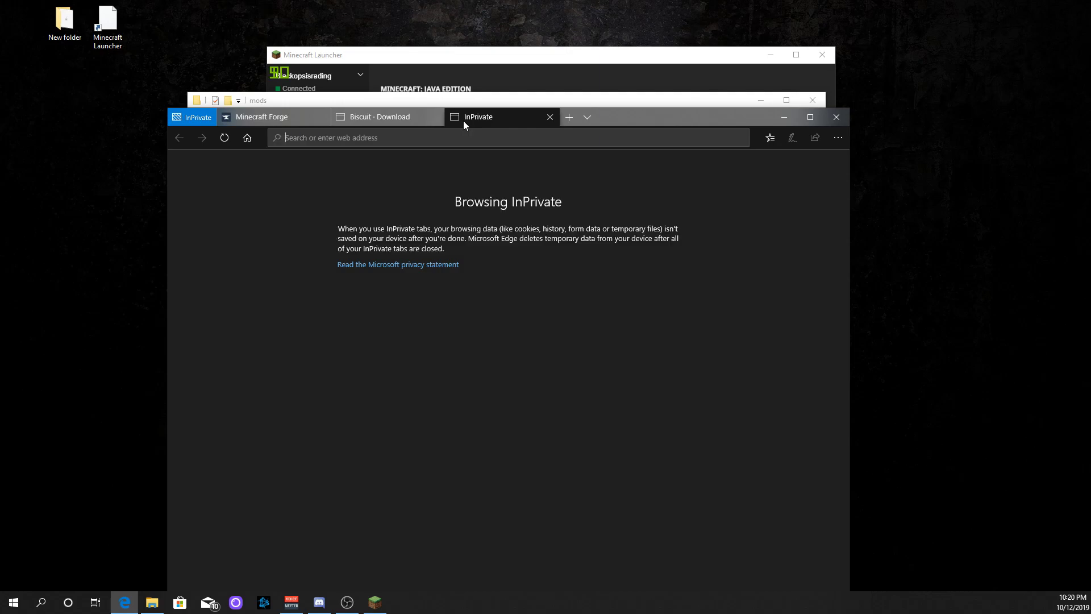
type("optifine")
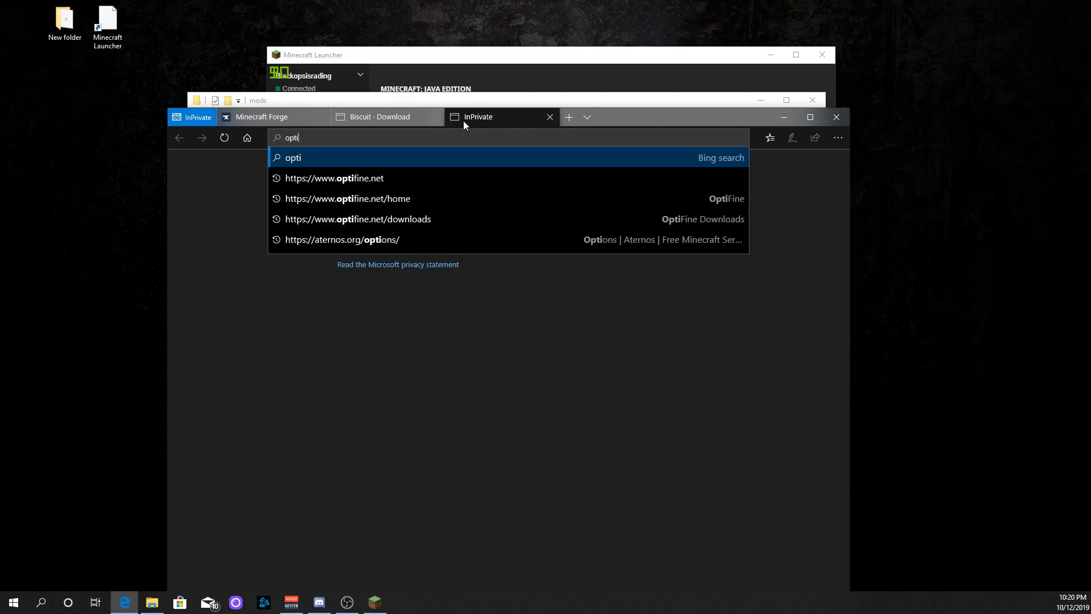
key("Return")
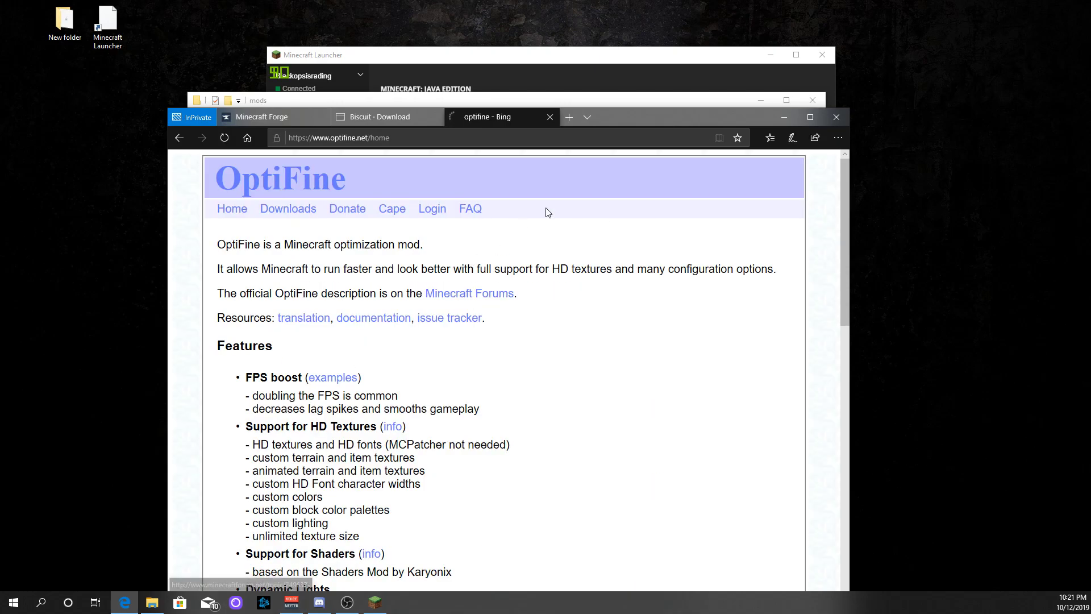
Open OptiFine's downloads page and follow the 1.8.9 HD U I7 download link.
double_click(599, 119)
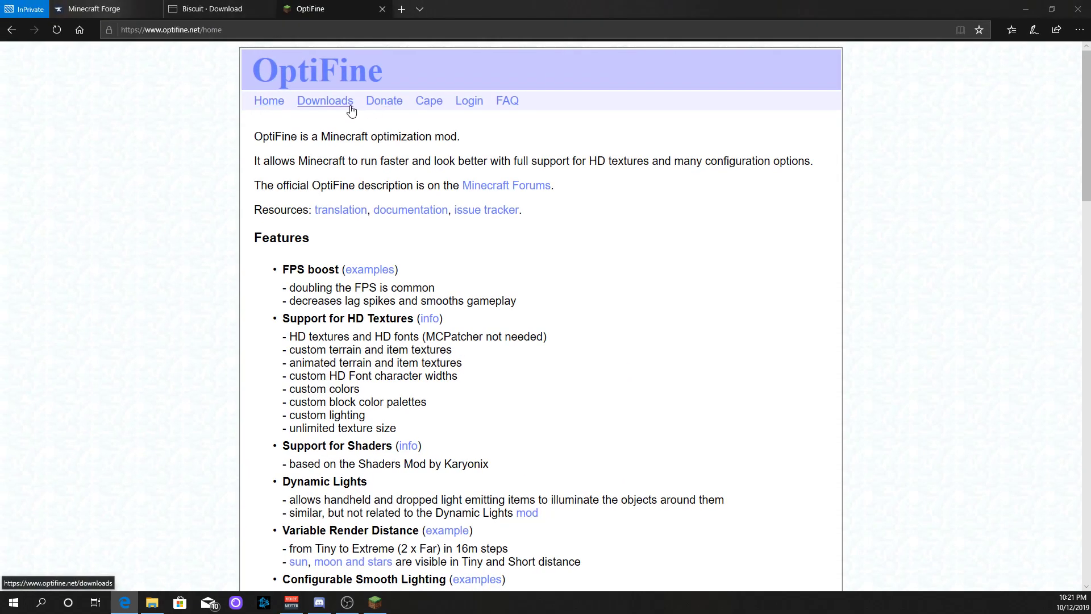
left_click(348, 106)
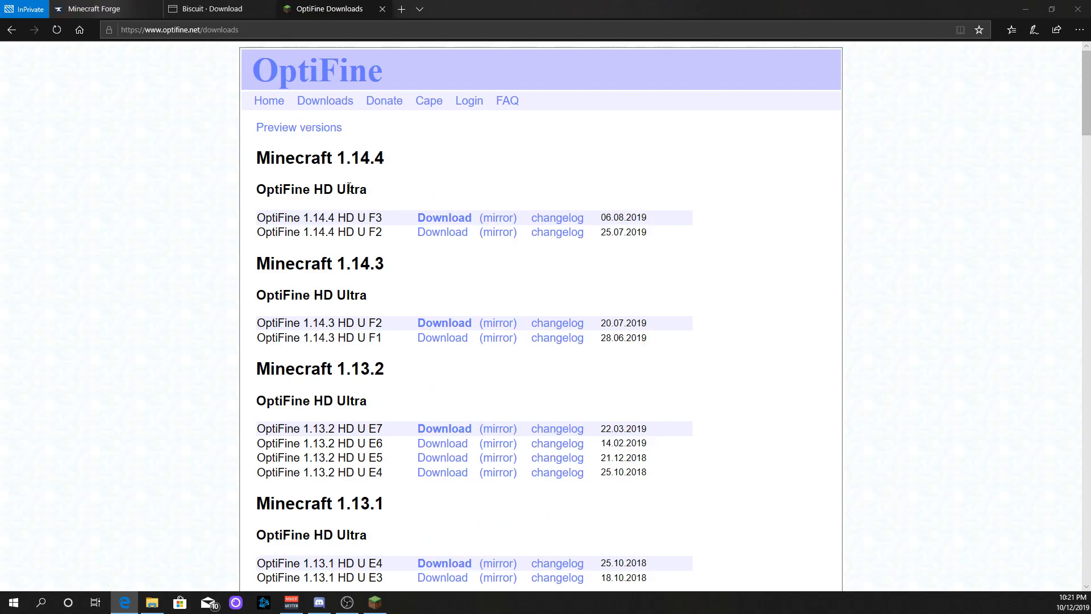
scroll(431, 260, "down", 15)
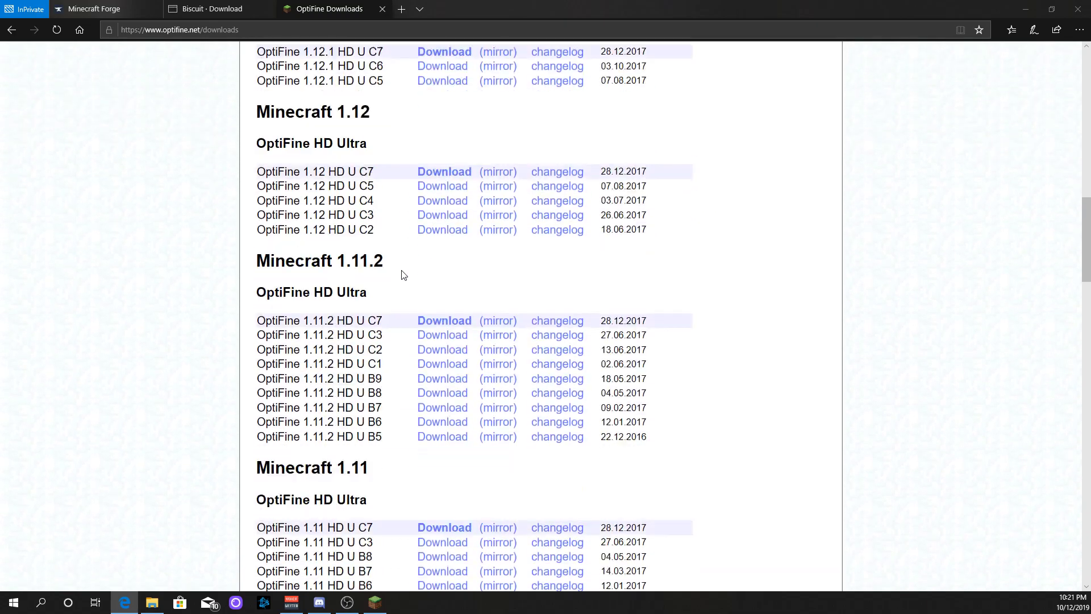
scroll(398, 276, "down", 18)
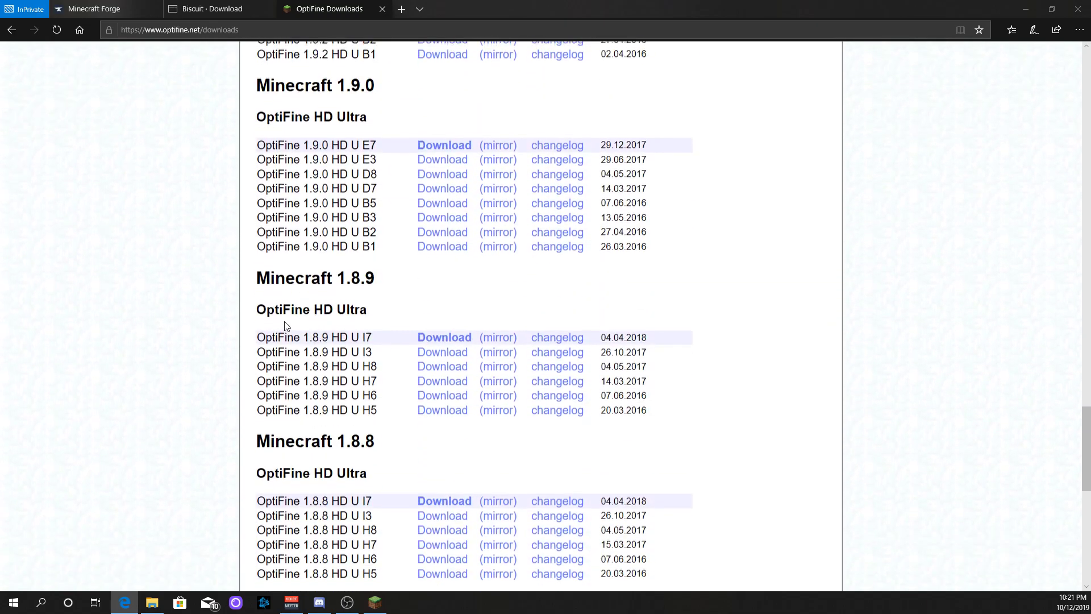
left_click_drag(270, 305, 407, 328)
left_click(478, 316)
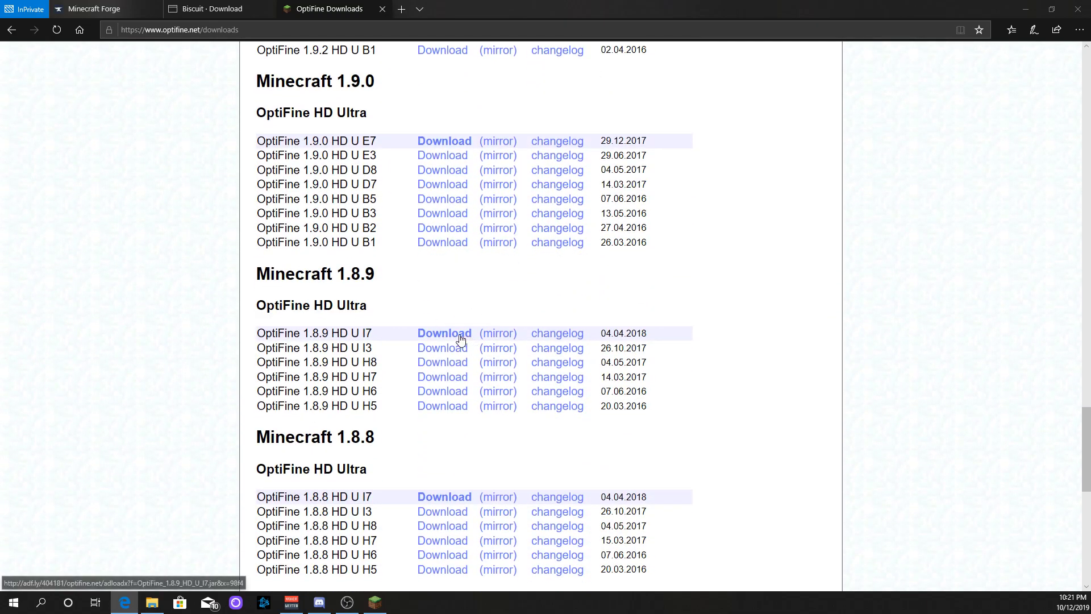
left_click(459, 336)
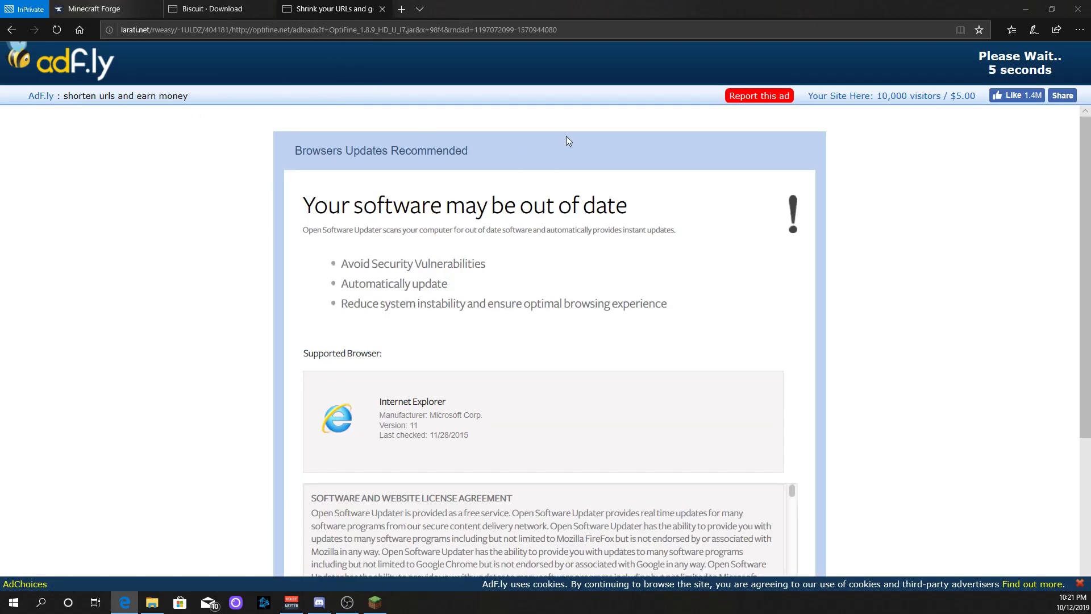
Mute the adf.ly tab, skip the ad, request OptiFine_1.8.9_HD_U_I7.jar, and close the Roblox tab.
right_click(318, 11)
left_click(346, 92)
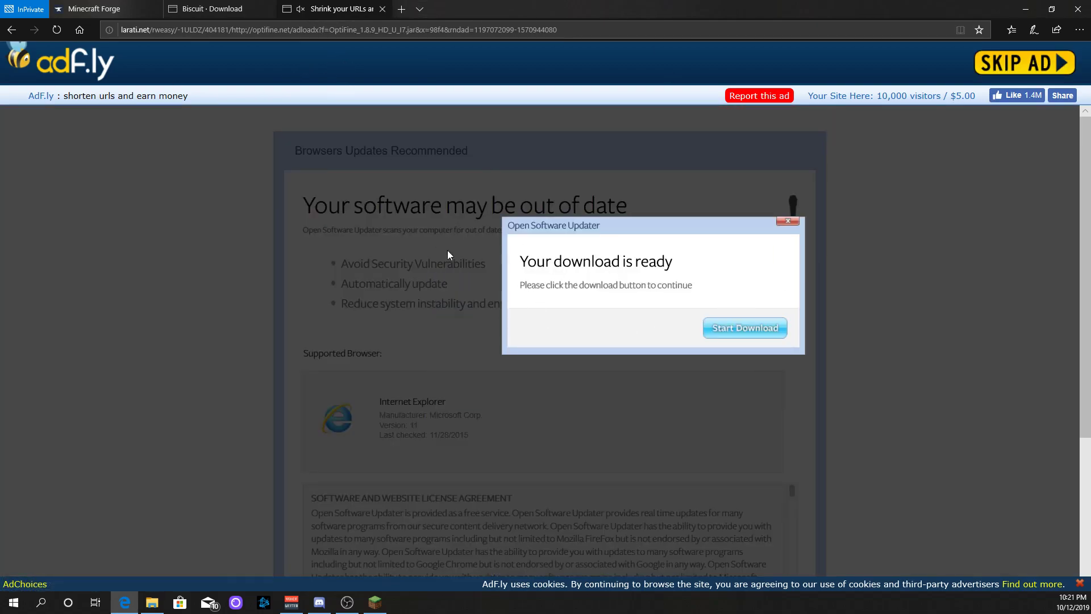
left_click(1016, 65)
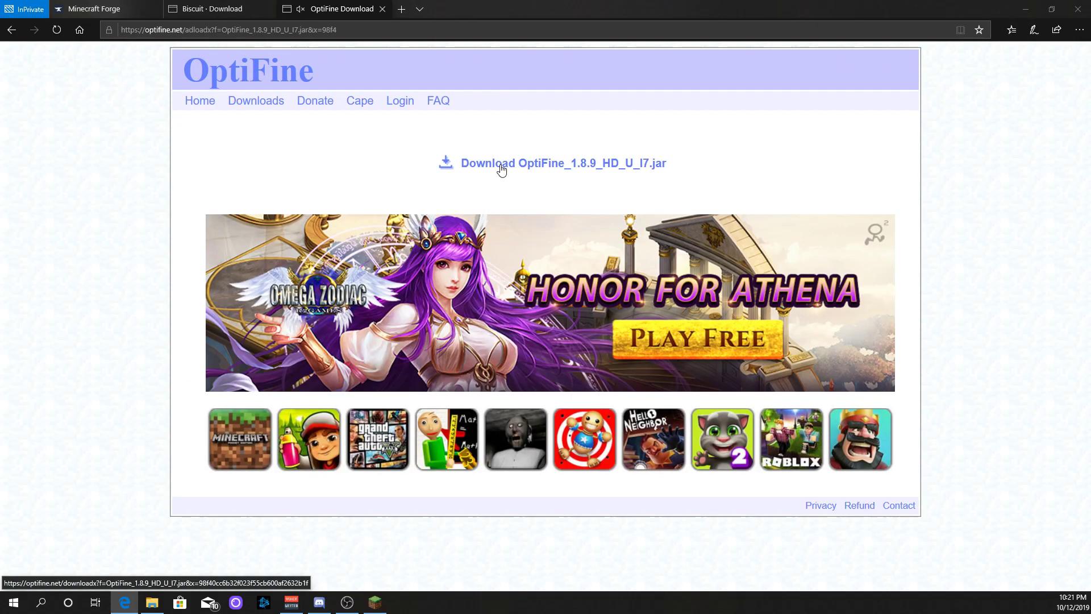
left_click(498, 171)
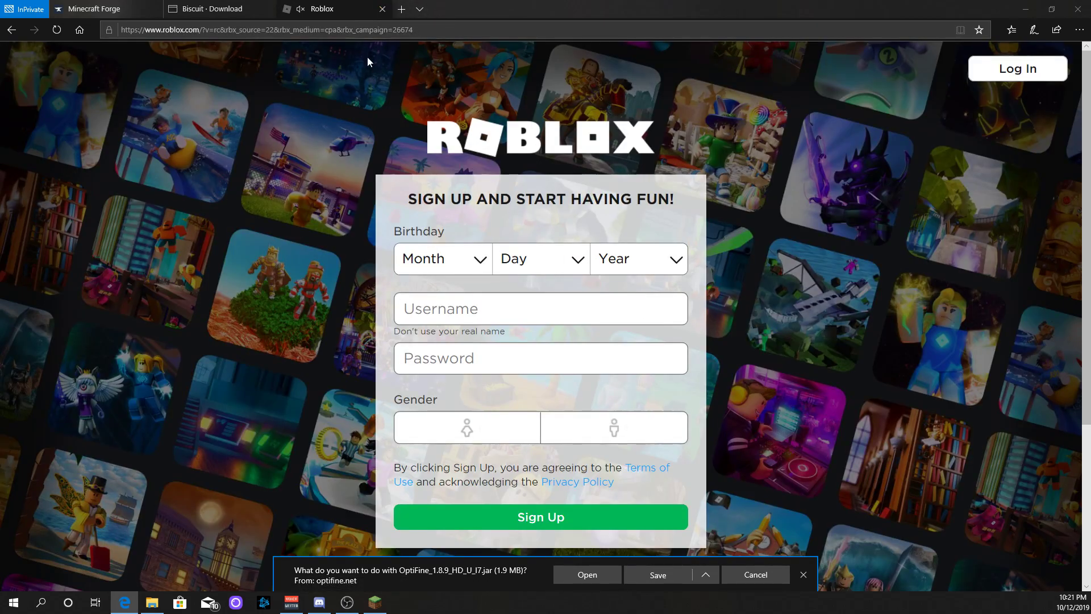
left_click(383, 10)
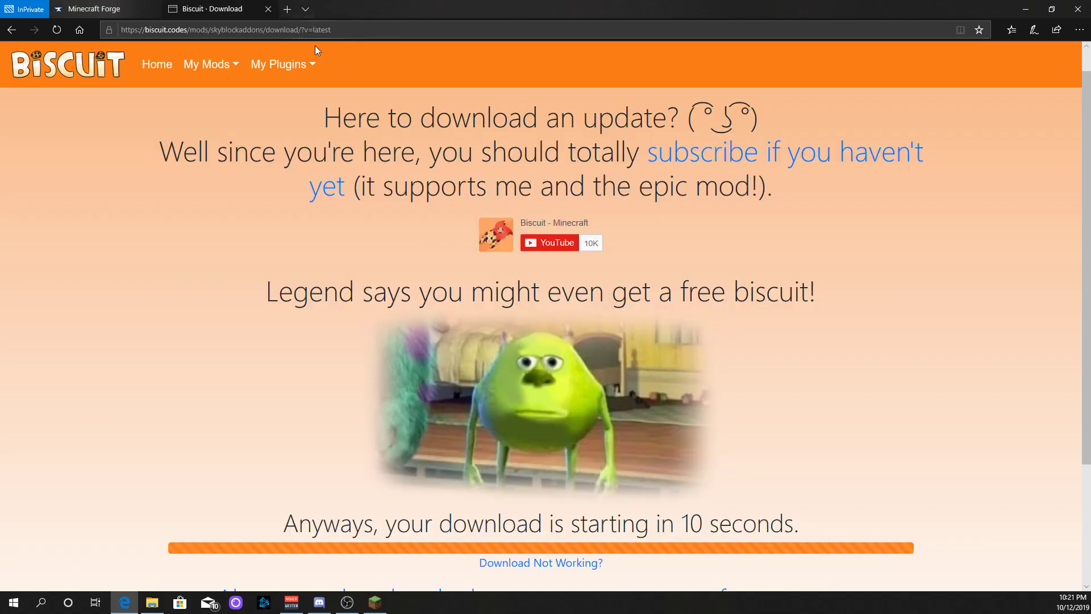
left_click(1079, 30)
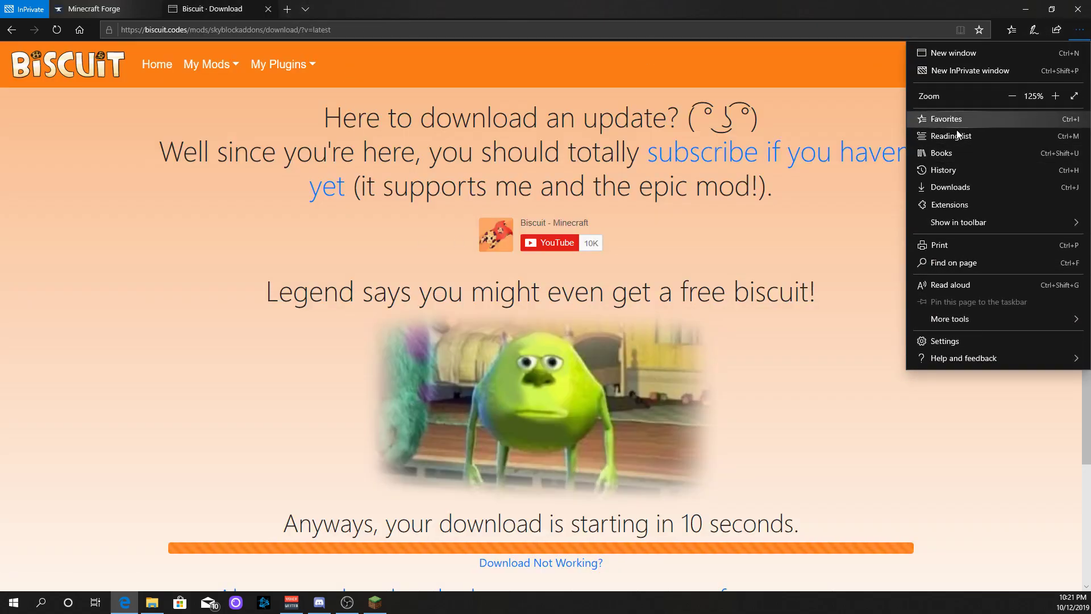
left_click(940, 183)
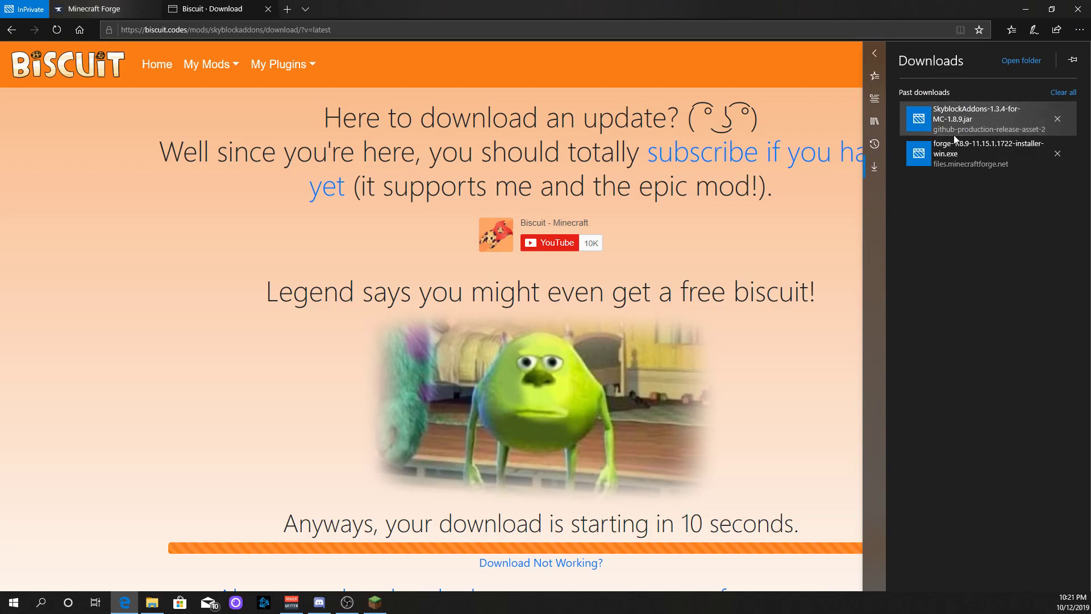
left_click(874, 146)
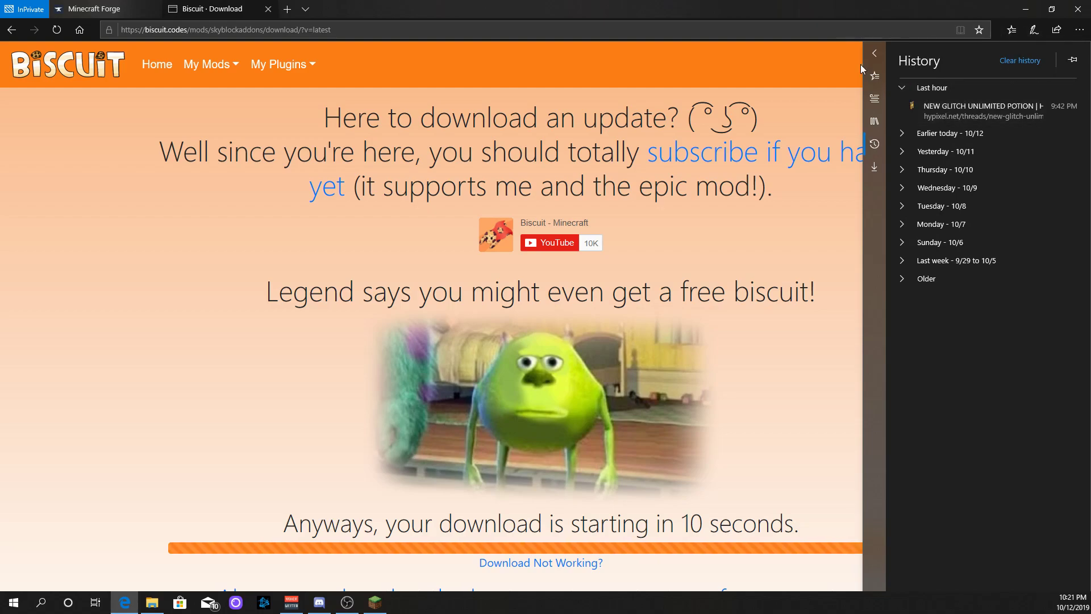
left_click(739, 48)
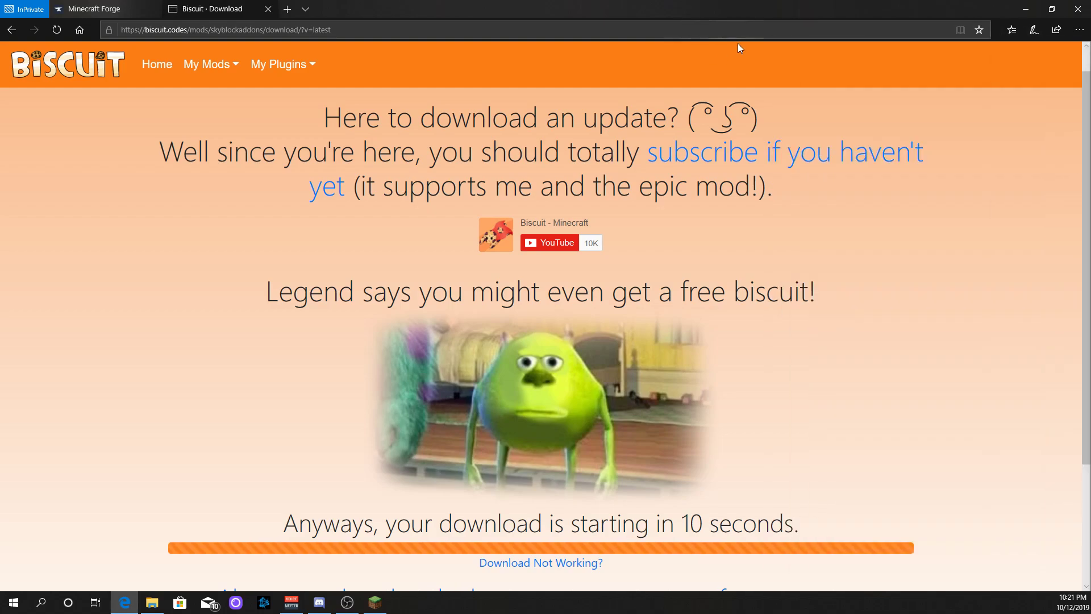
Go to optifine.net in a new private tab and bring up its Downloads list.
left_click(286, 9)
type("optifine.net/")
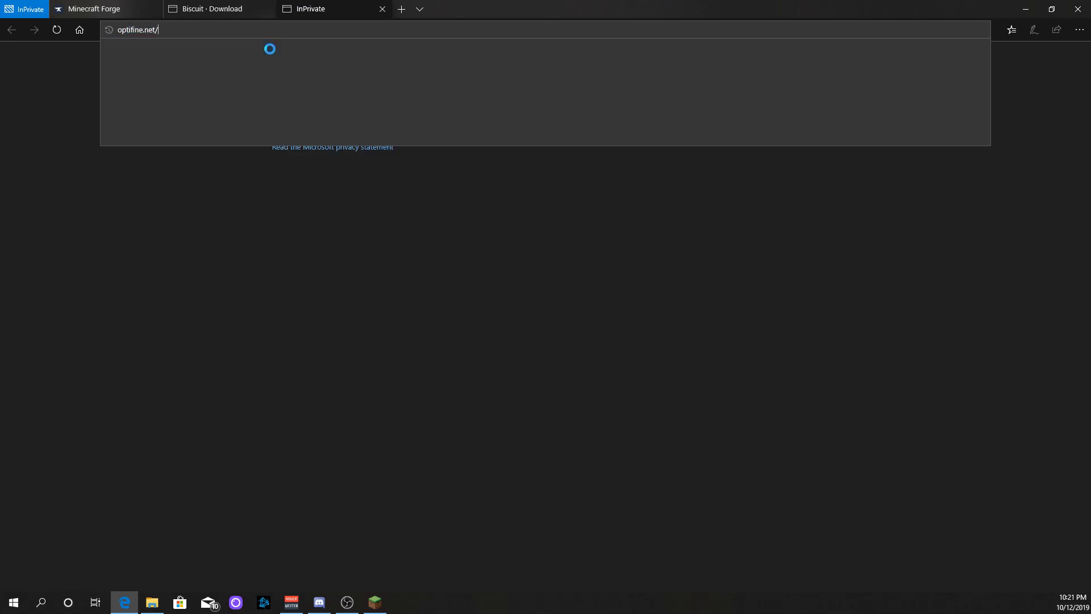
key("Return")
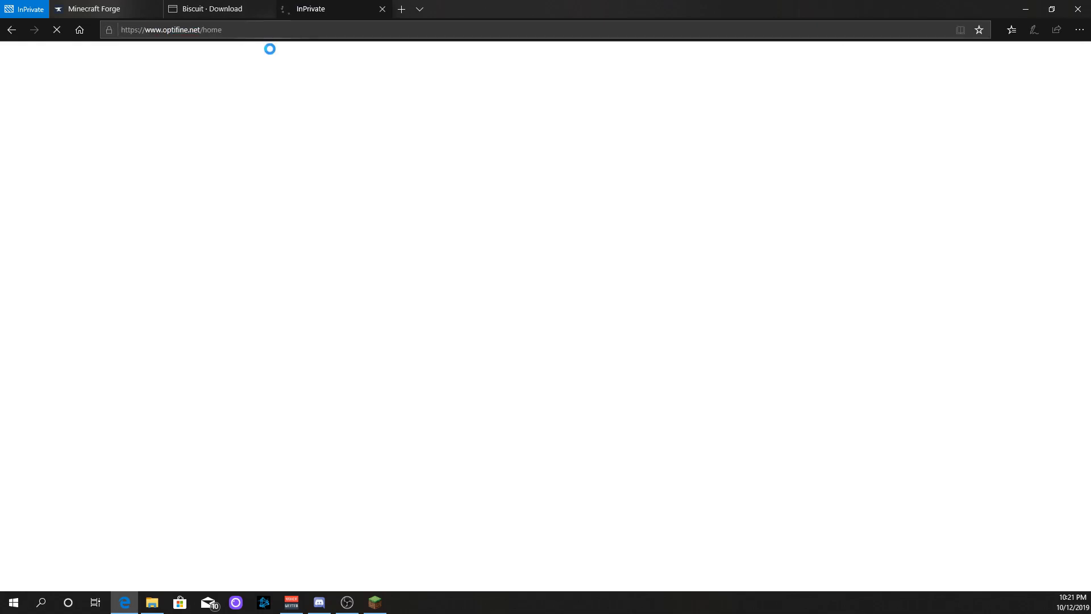
left_click(325, 102)
scroll(344, 161, "down", 20)
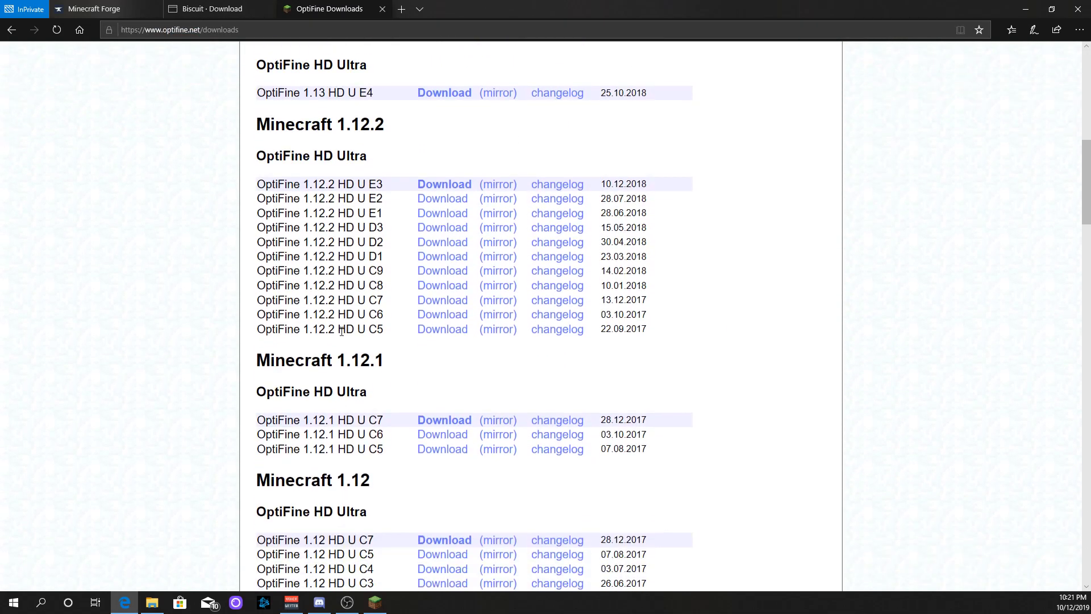
scroll(432, 254, "down", 9)
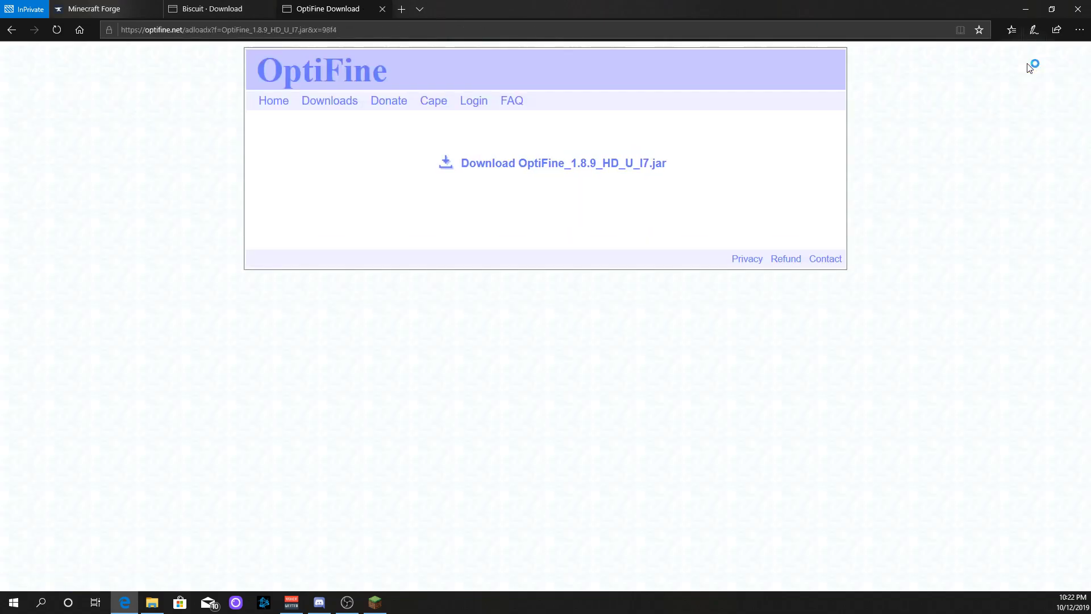
Download the 1.8.9 HD U I7 jar with Save as into Desktop\New folder.
left_click(541, 164)
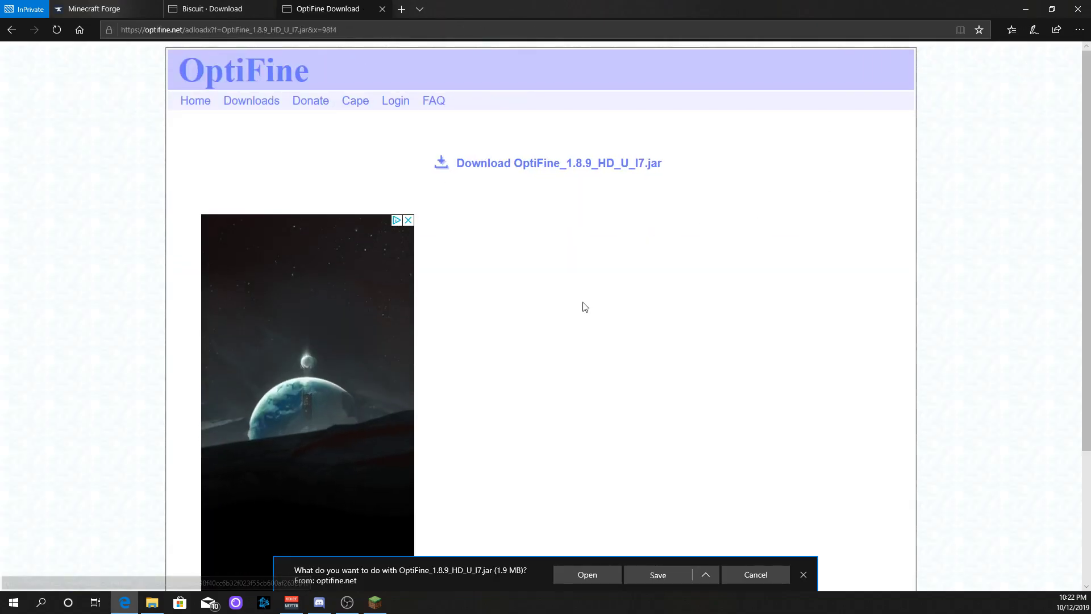
left_click(699, 577)
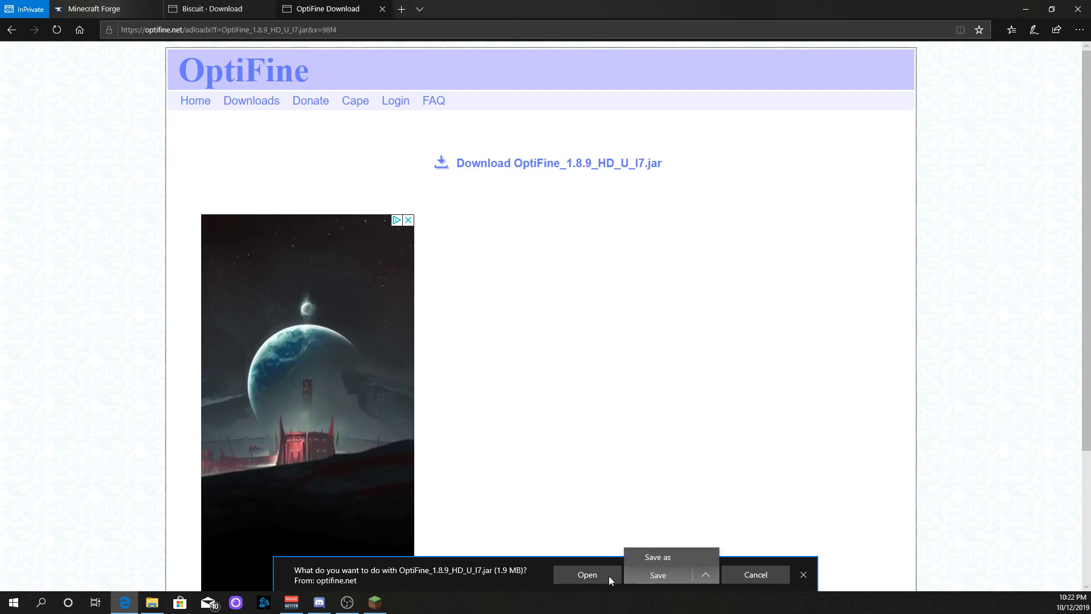
left_click(649, 558)
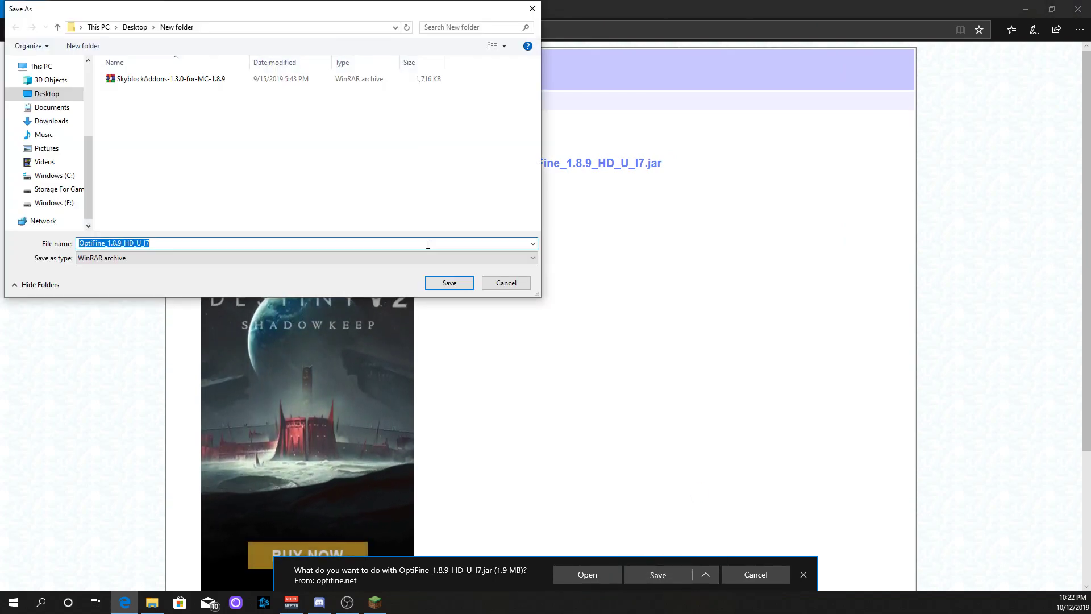
left_click(455, 286)
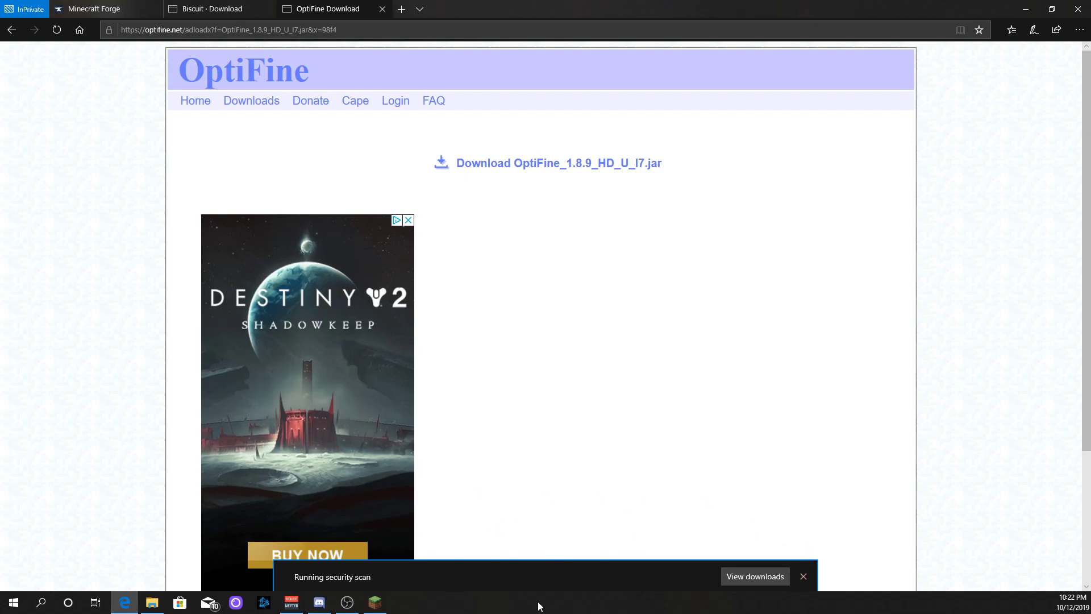
Minimize Edge and open the New folder on the desktop.
left_click(803, 576)
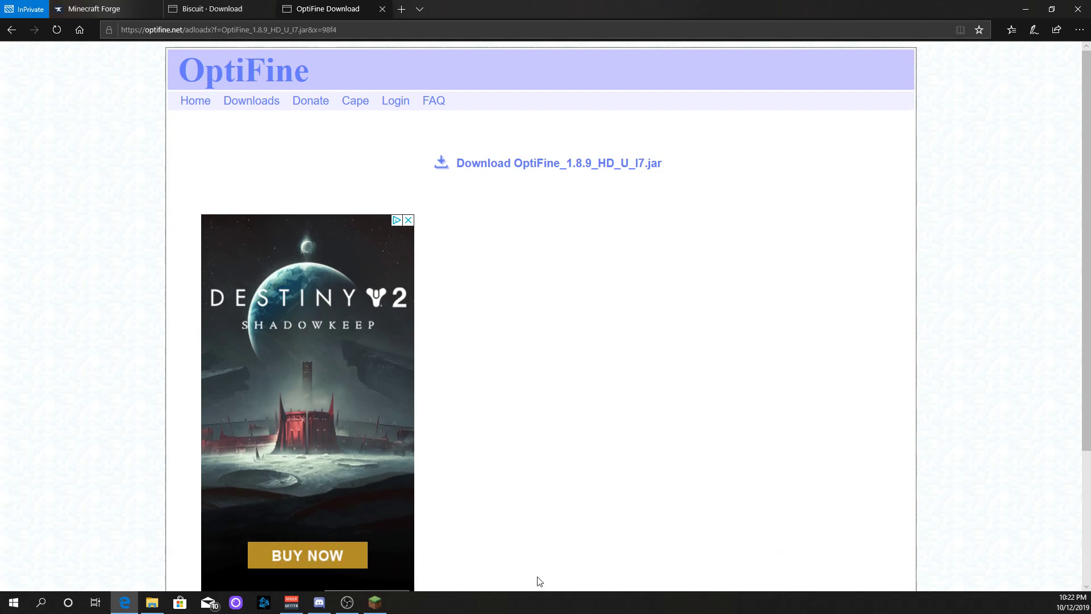
left_click(1026, 8)
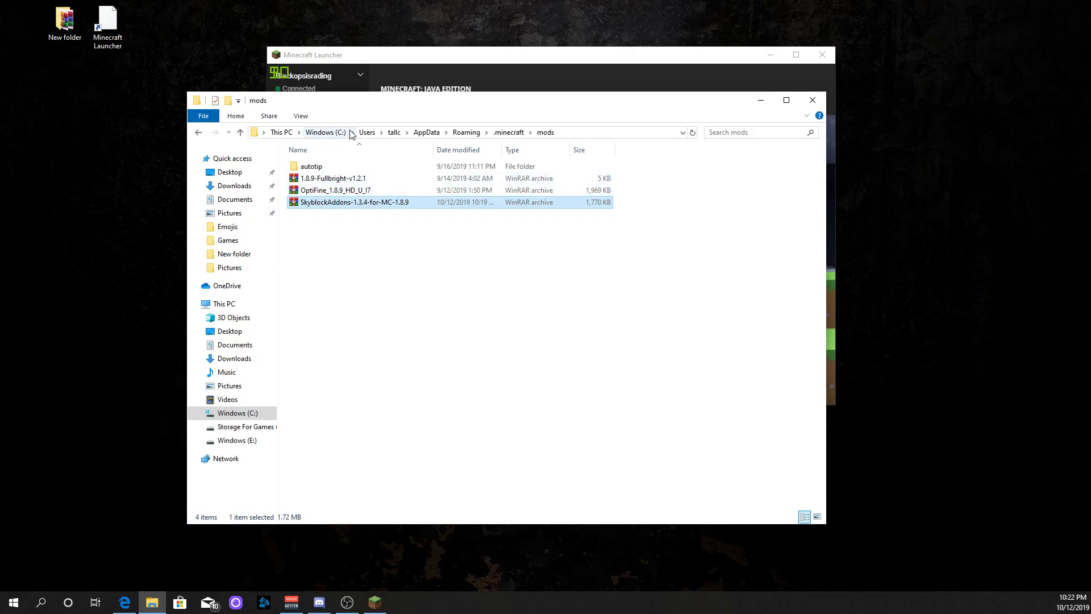
left_click_drag(363, 105, 395, 133)
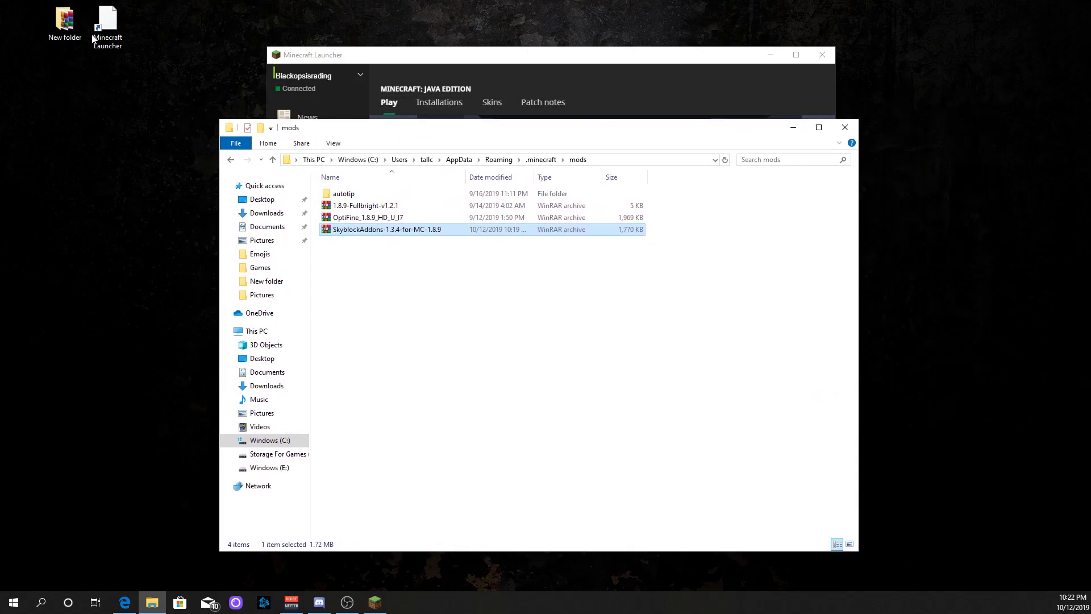
double_click(64, 23)
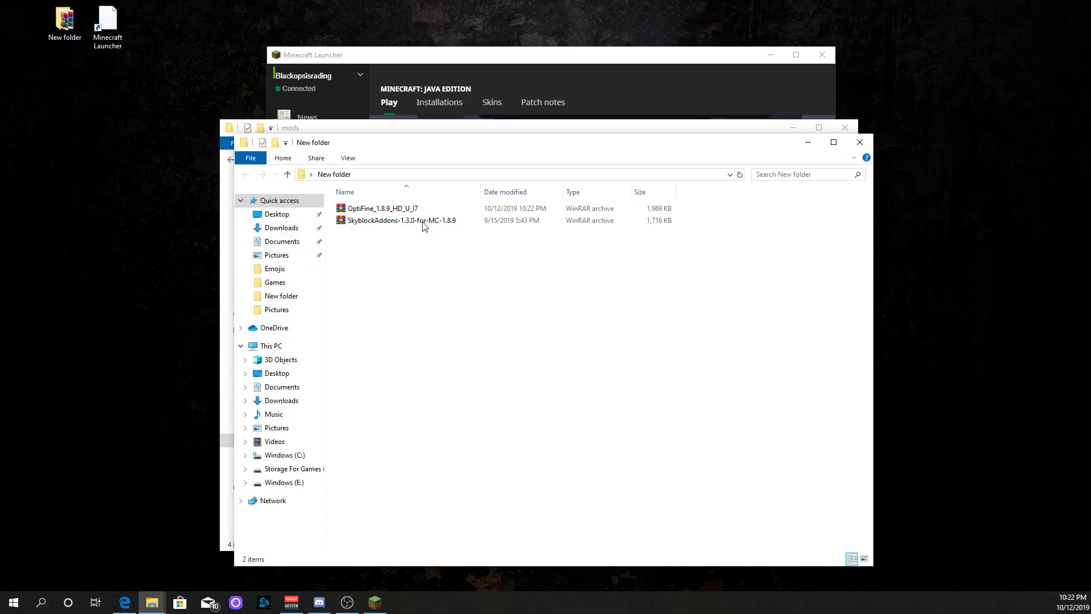
Set OptiFine_1.8.9_HD_U_I7.jar to open with Java(TM) Platform SE binary.
right_click(396, 214)
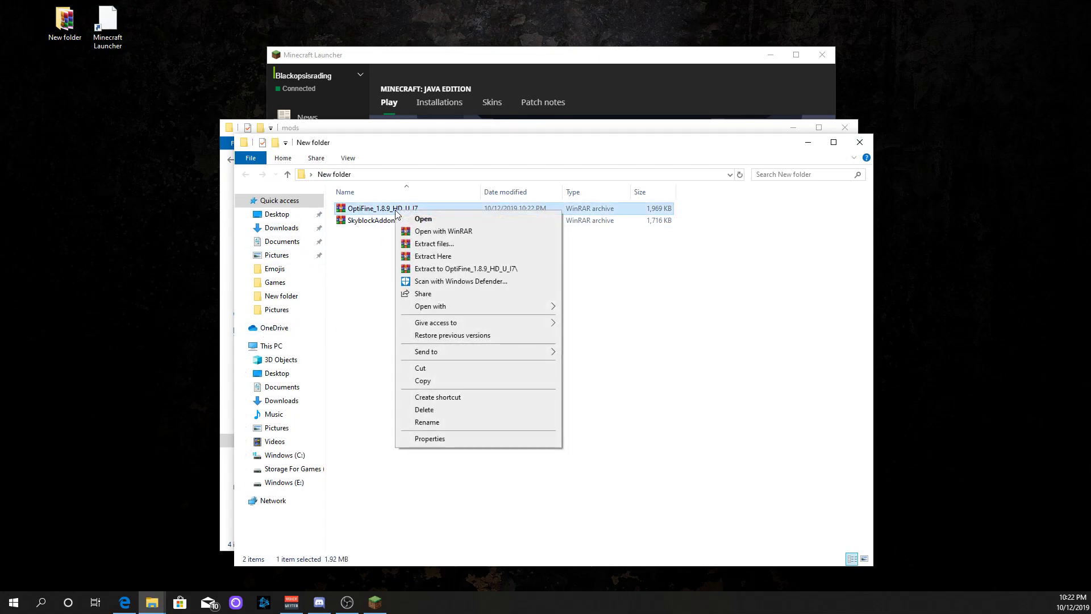
left_click(425, 440)
left_click(563, 301)
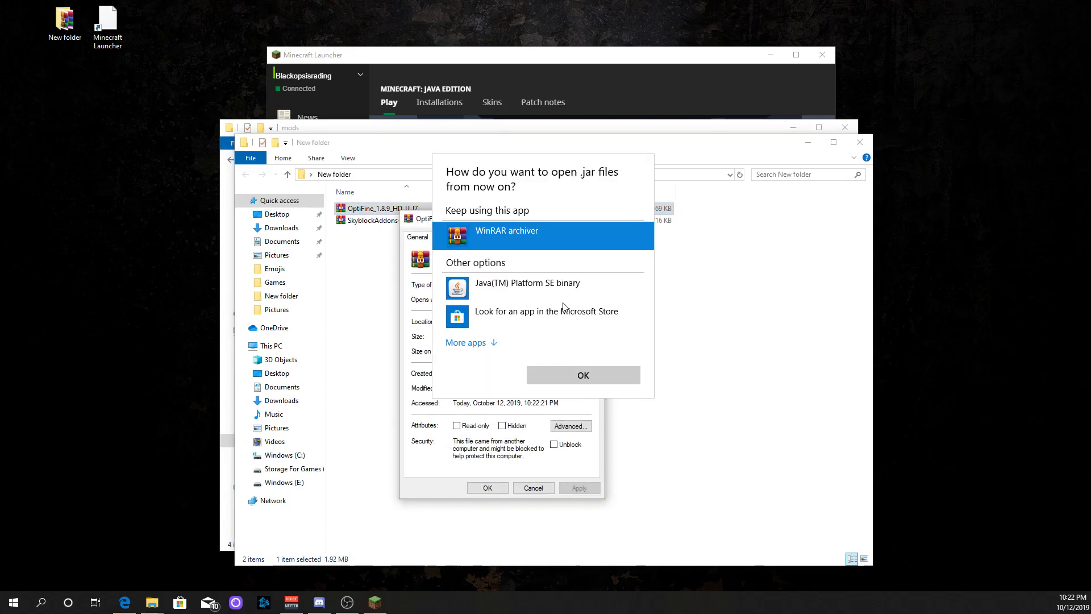
left_click(520, 287)
left_click(587, 380)
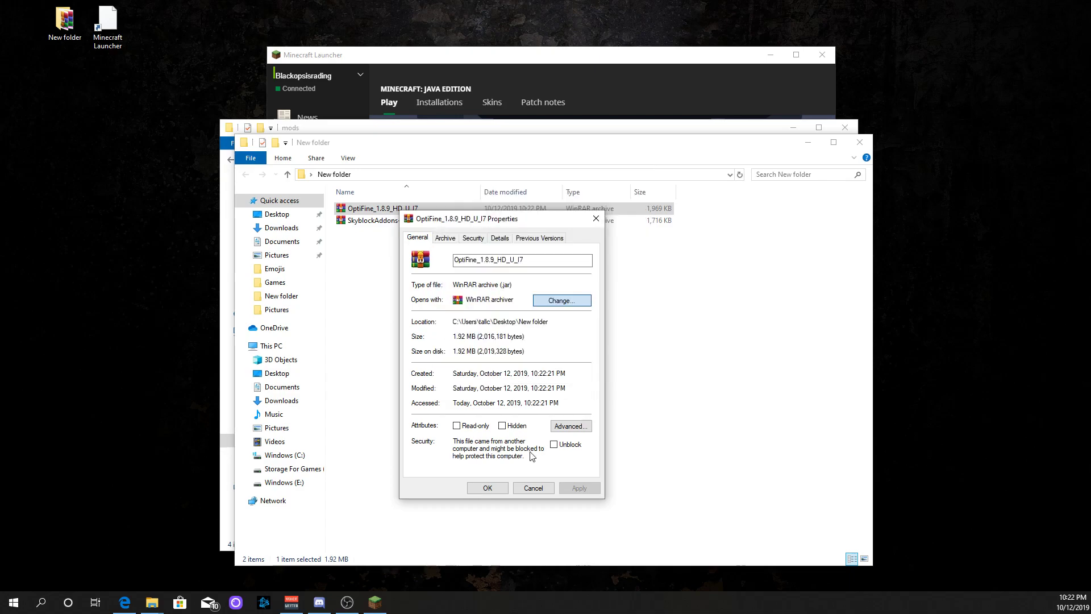
left_click(487, 488)
left_click(124, 603)
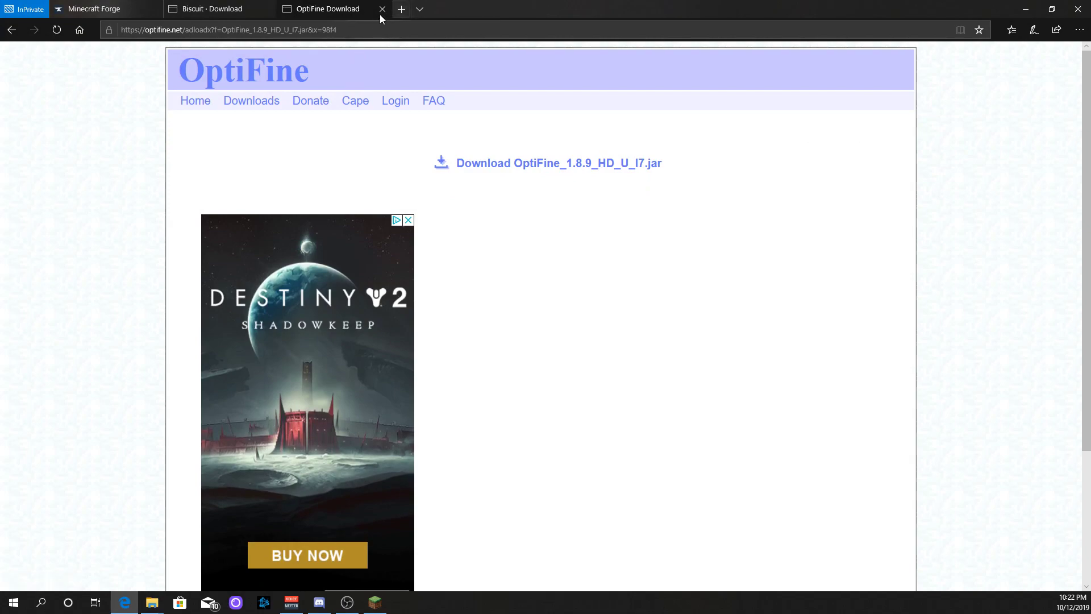
left_click(397, 9)
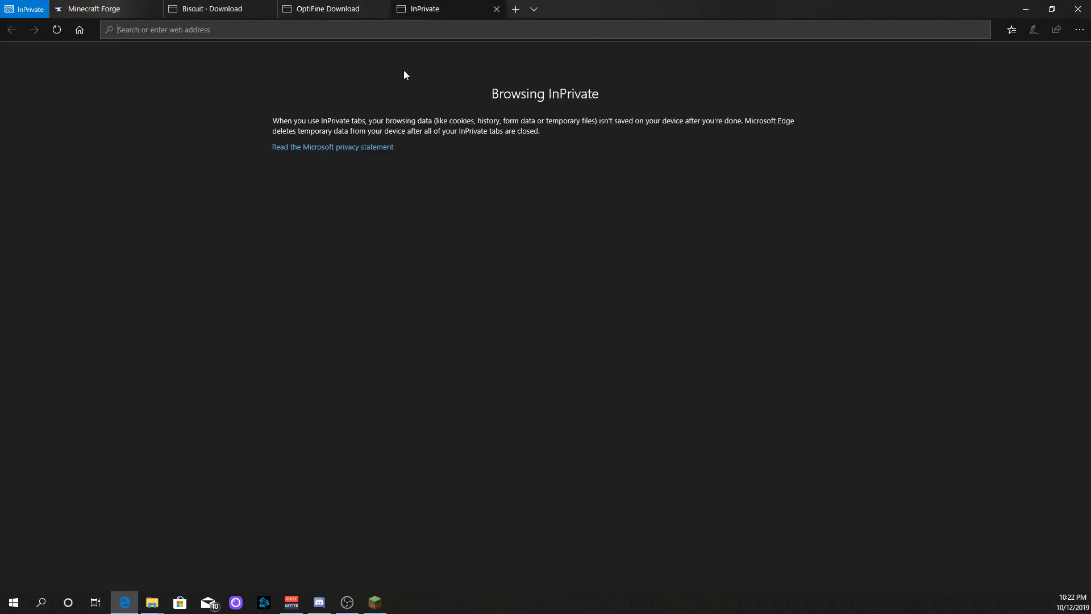
type("java")
key("Return")
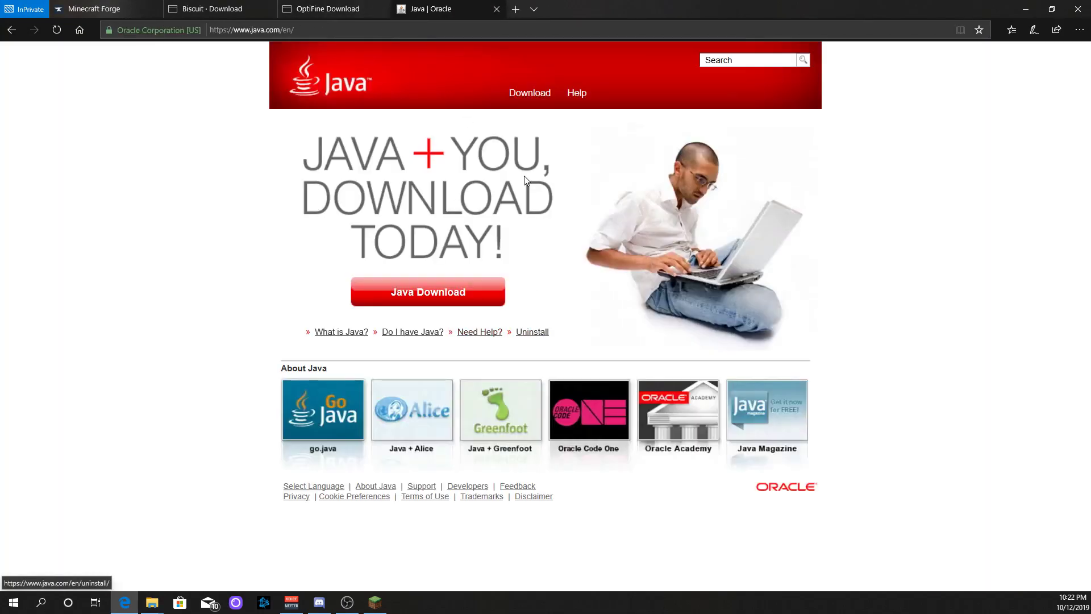
left_click(504, 97)
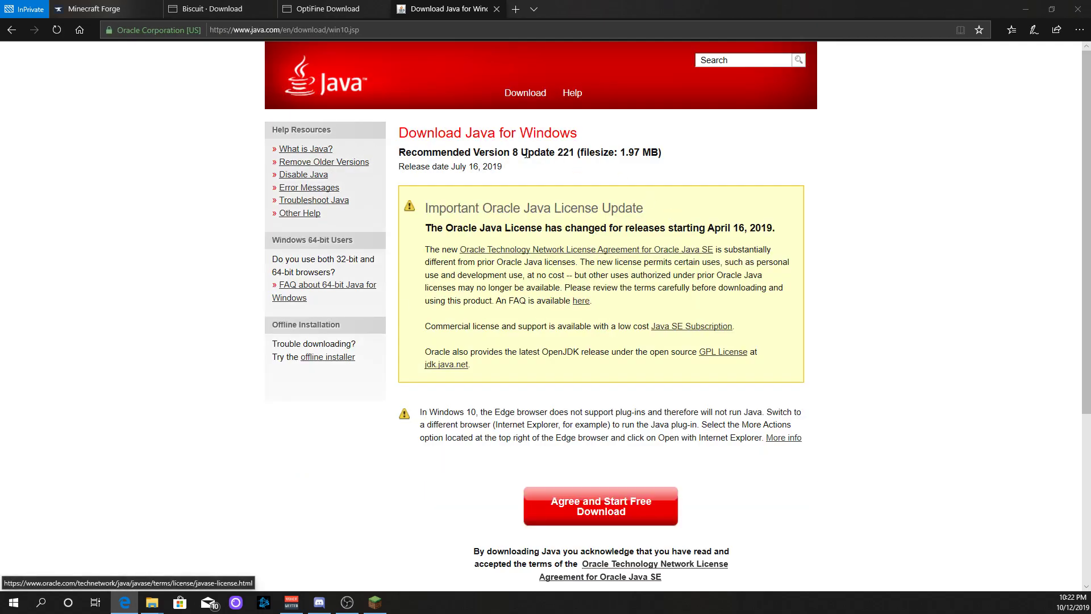
scroll(526, 154, "down", 3)
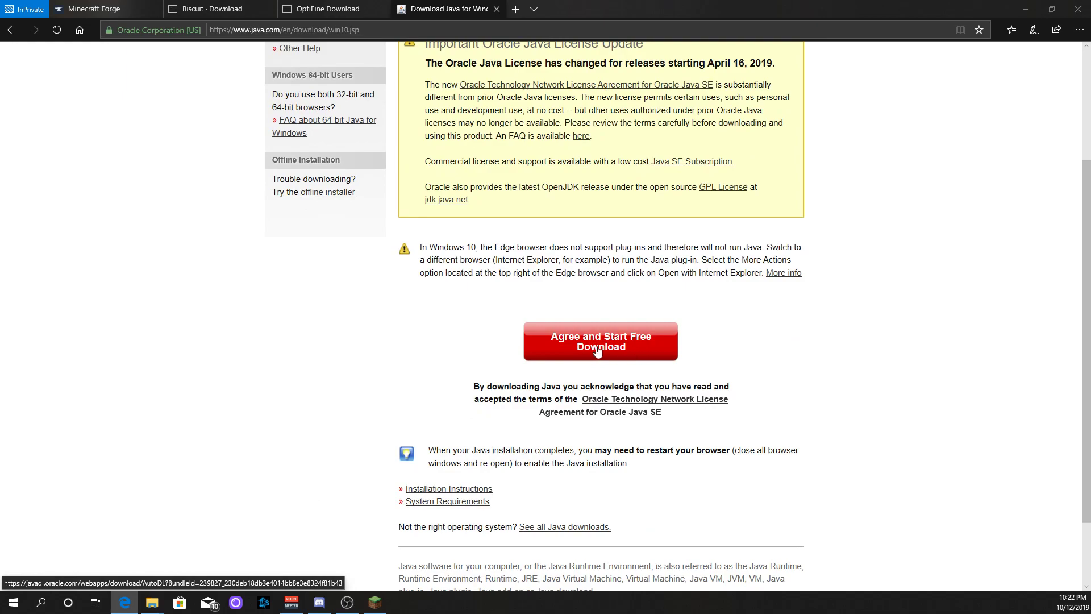
scroll(598, 351, "down", 2)
scroll(555, 275, "up", 5)
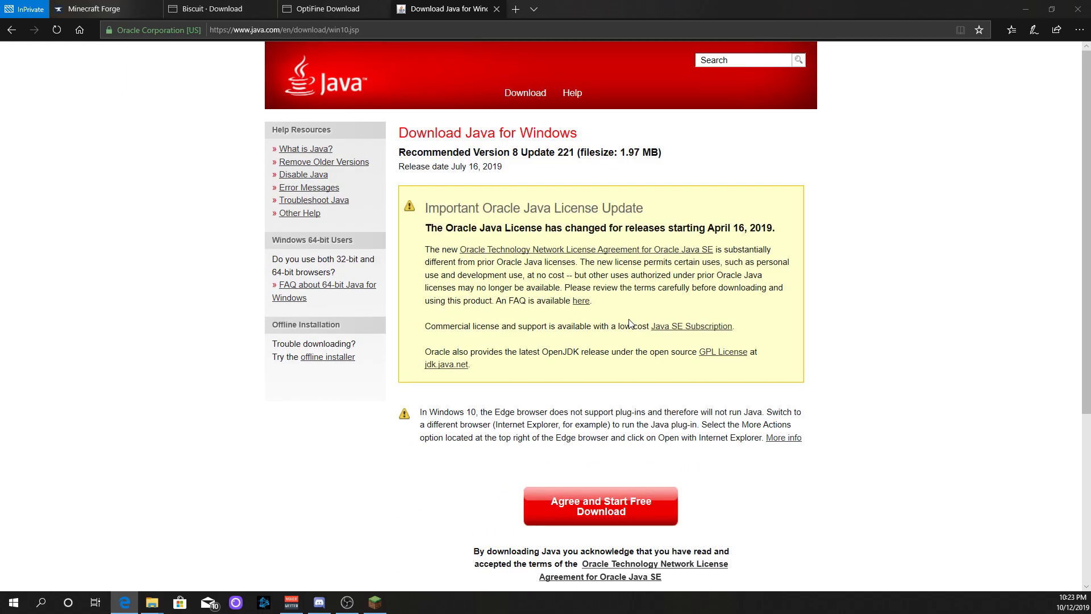
left_click(496, 9)
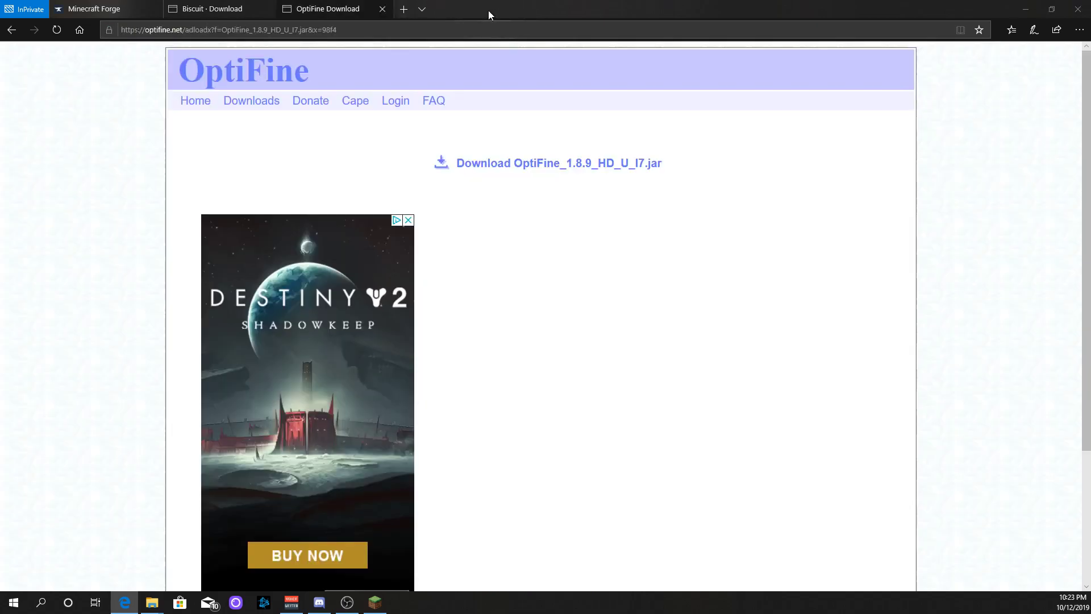
Run the OptiFine jar installer from the New folder and close it without installing.
left_click(1025, 9)
left_click_drag(398, 143, 669, 140)
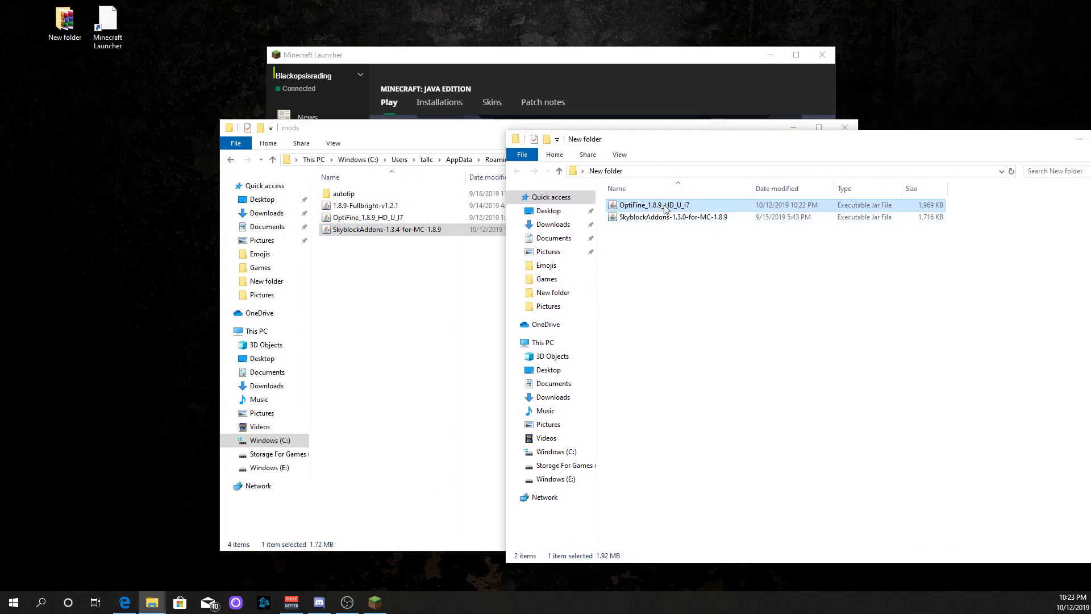
double_click(664, 206)
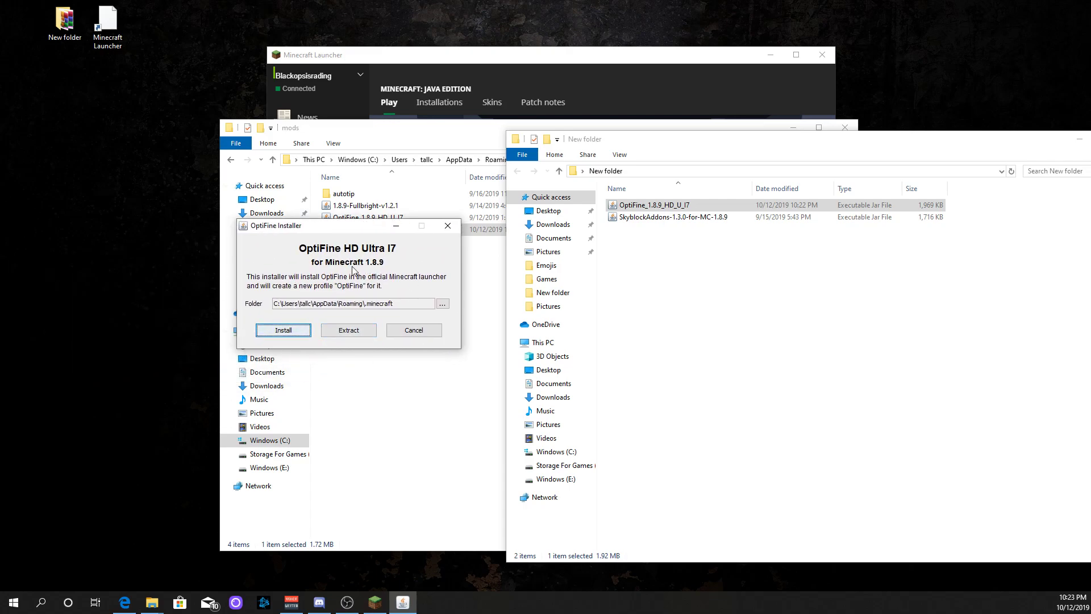
left_click(448, 226)
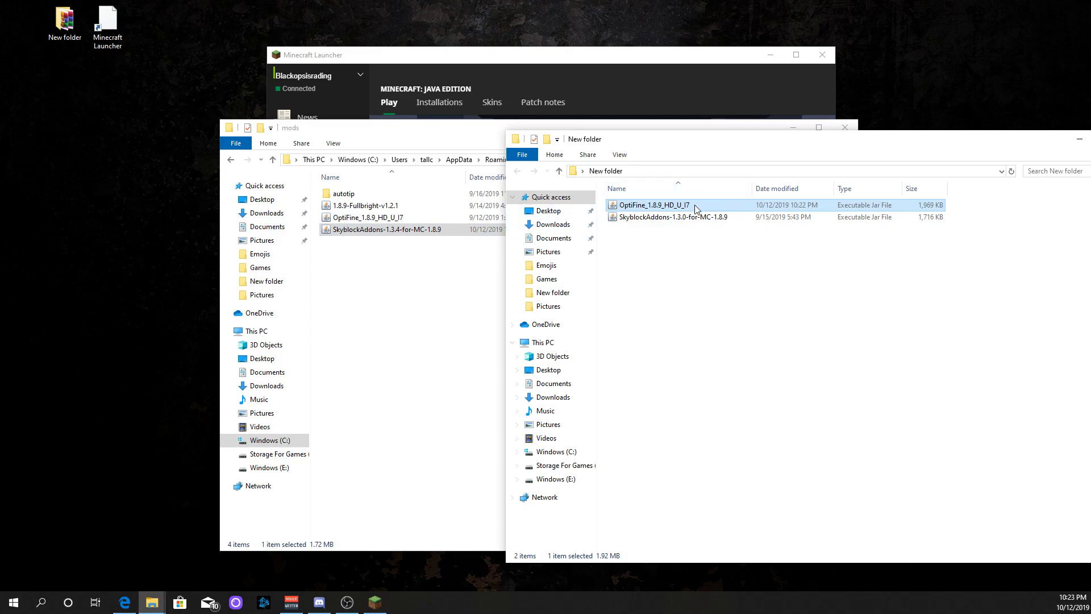
Drag the OptiFine jar into the mods folder and close the New folder window.
left_click_drag(695, 205, 350, 229)
left_click_drag(975, 146, 692, 132)
key("alt+Tab")
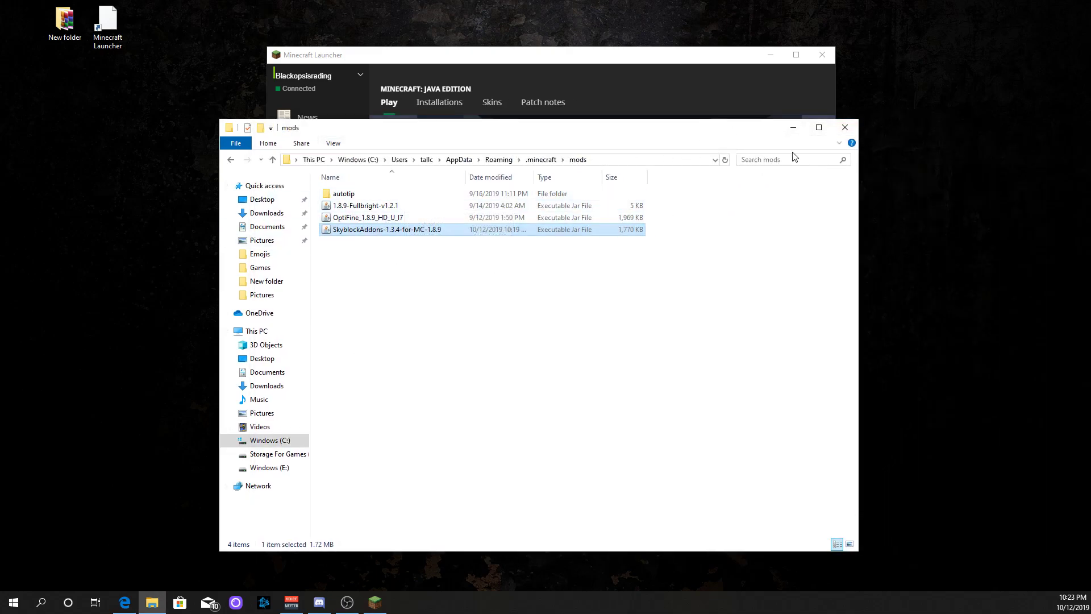
Close the mods folder, restart the launcher, and press PLAY to load modded Minecraft 1.8.9.
left_click(844, 128)
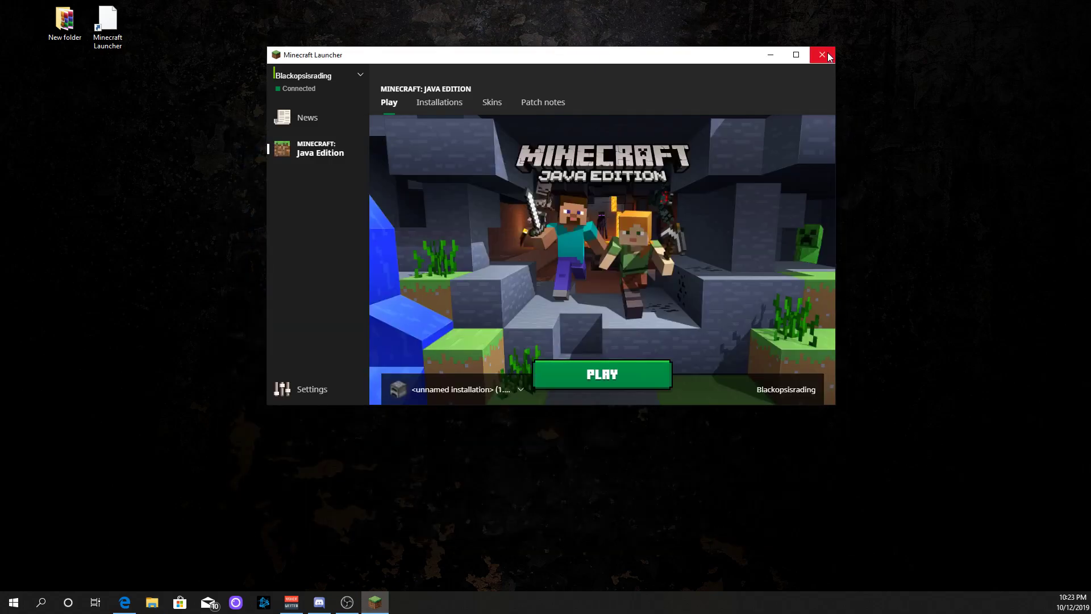
left_click(822, 55)
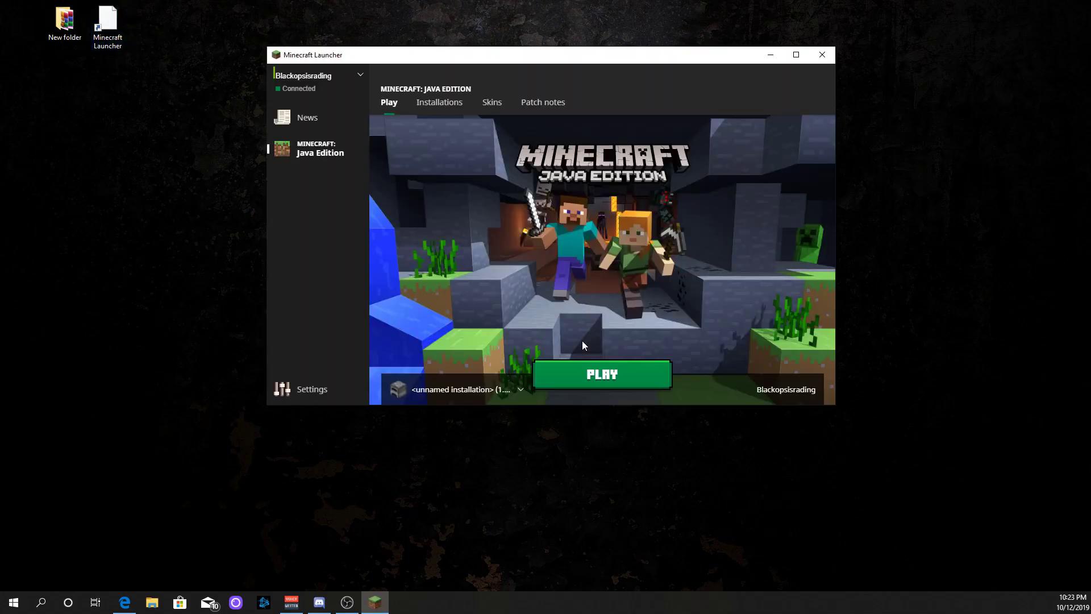
left_click(585, 374)
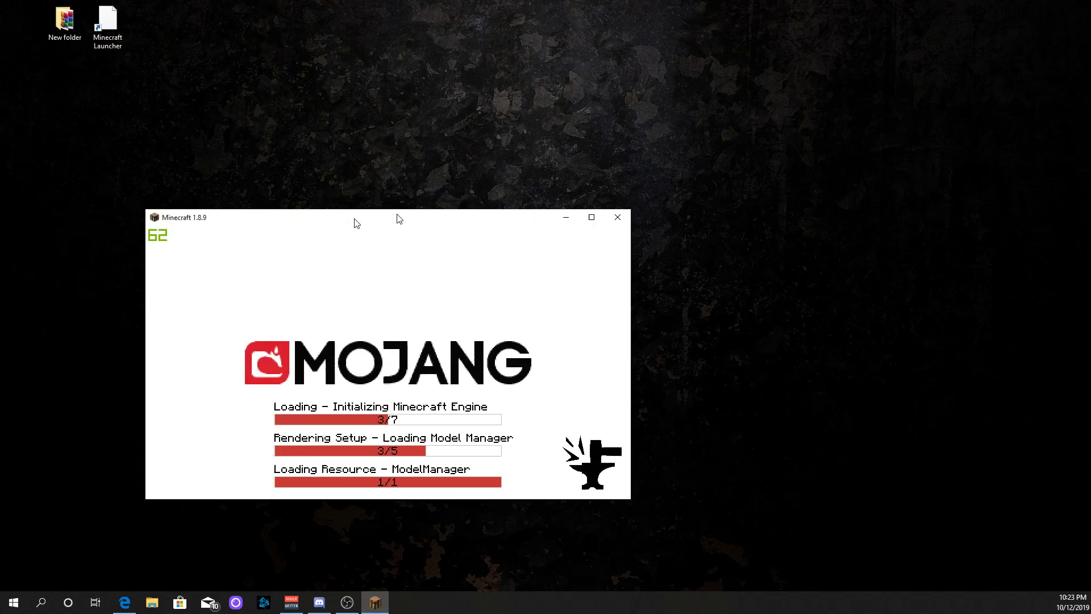
left_click_drag(353, 221, 534, 2)
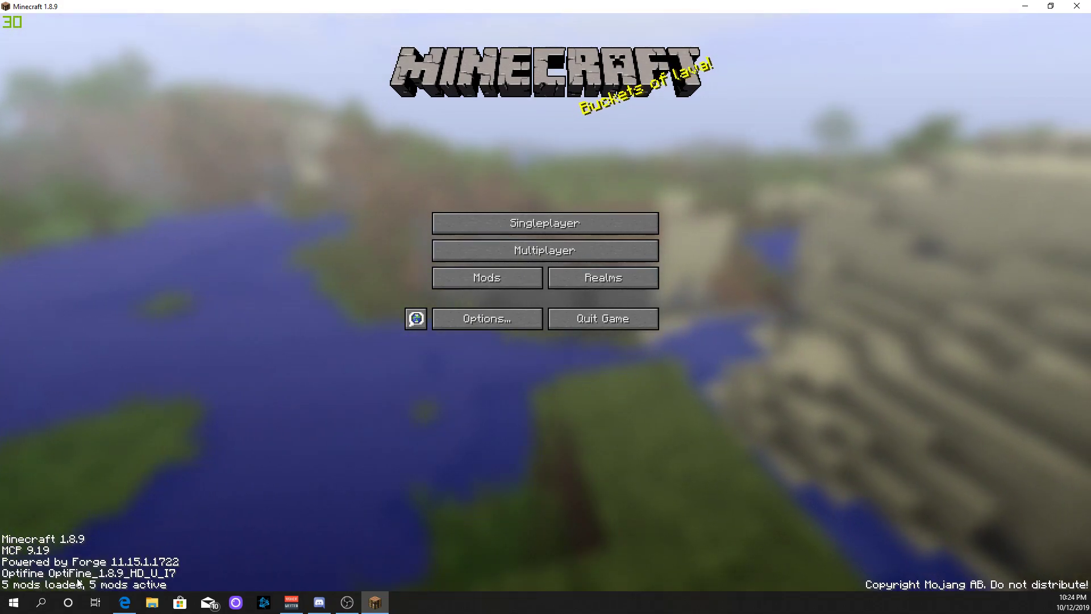
Check SkyBlock Addons, Fullbright and Minecraft Forge in the Mods list, then go to Multiplayer.
left_click(485, 278)
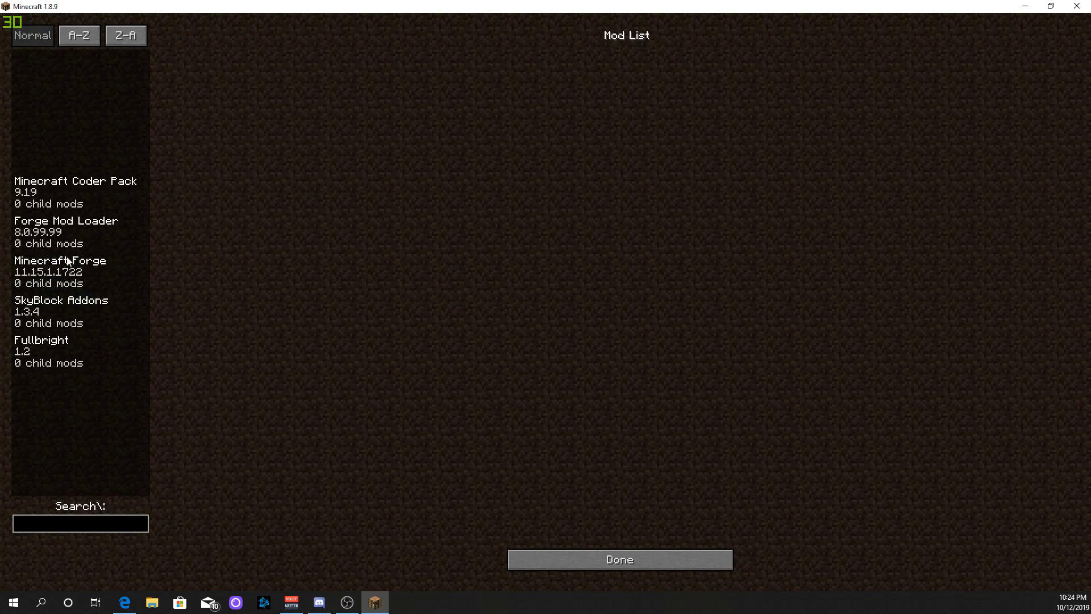
left_click(97, 299)
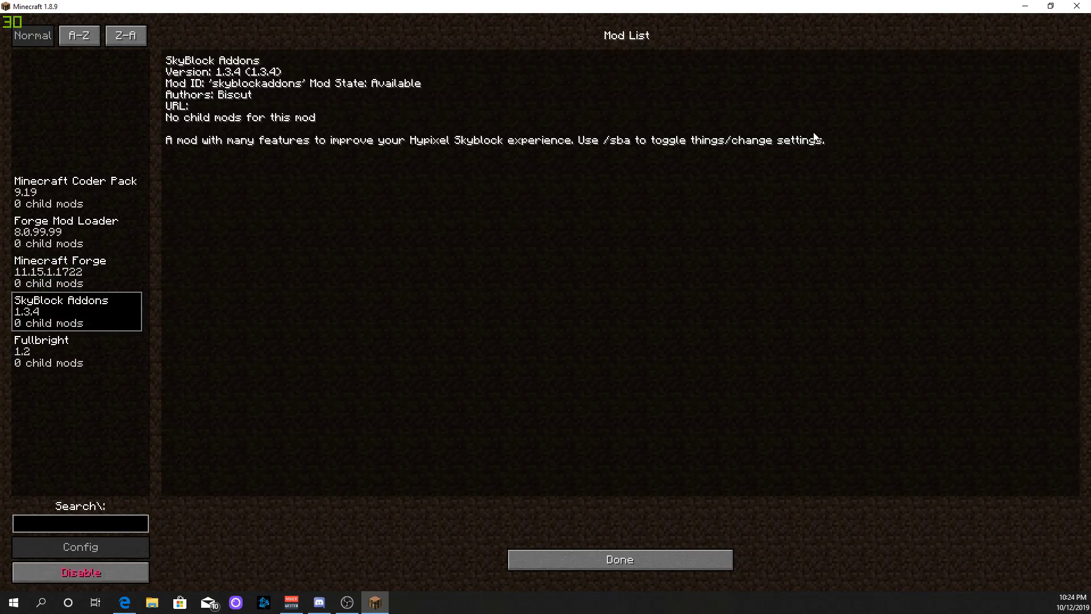
left_click(65, 355)
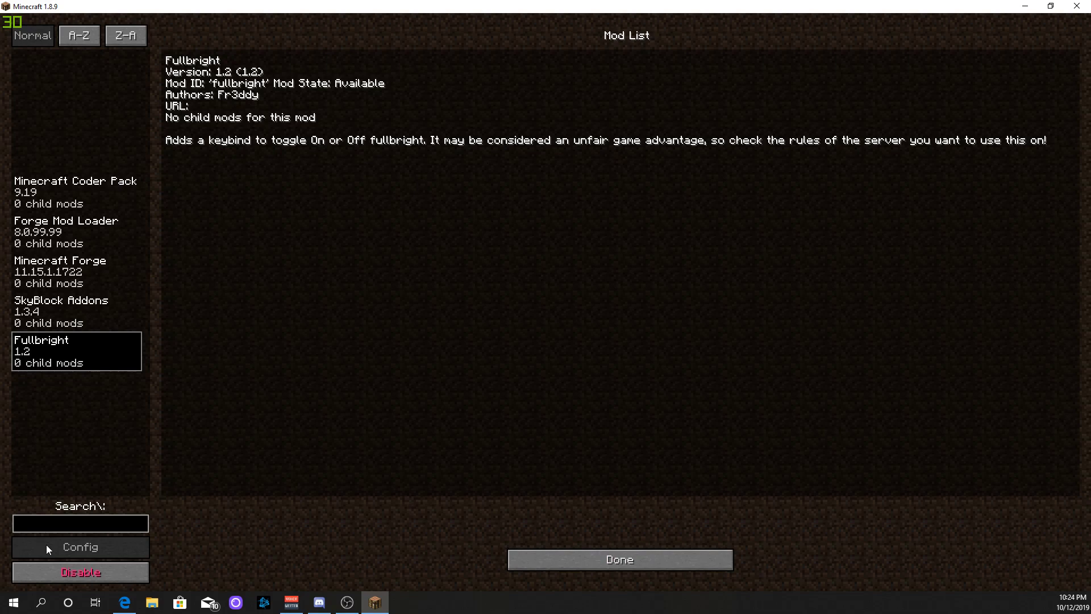
left_click(81, 323)
key("Up")
left_click(570, 552)
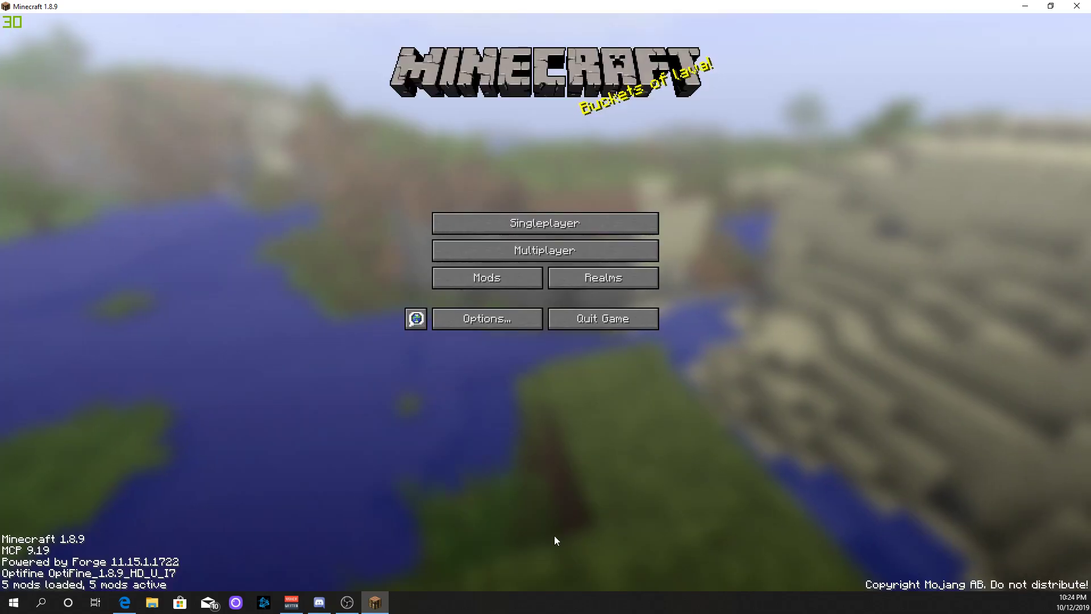
left_click(499, 261)
Join the Hypixel server and send /nick reset in chat.
double_click(466, 236)
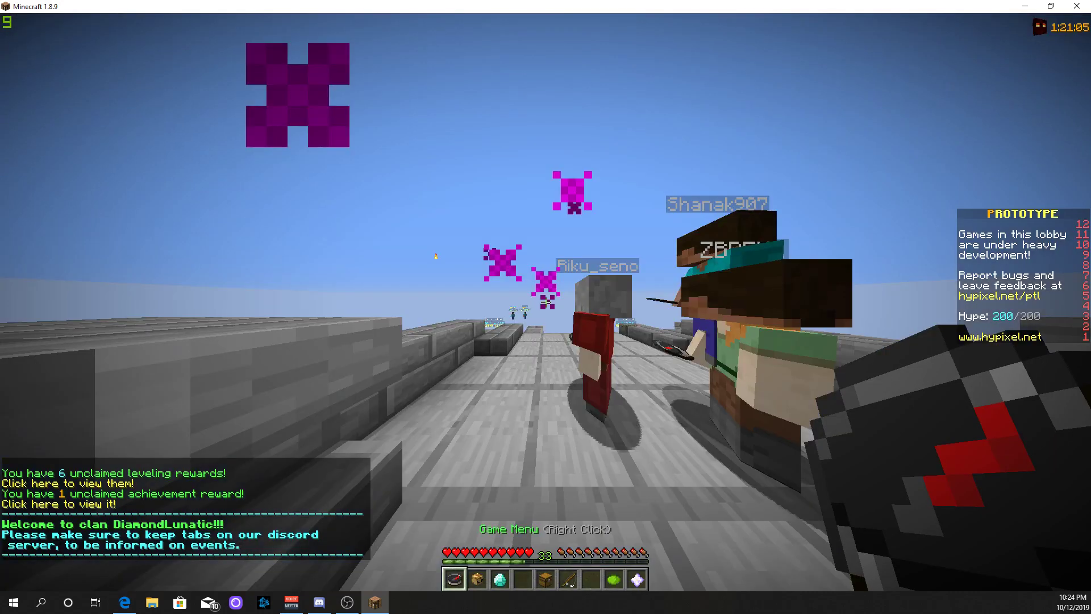
key("t")
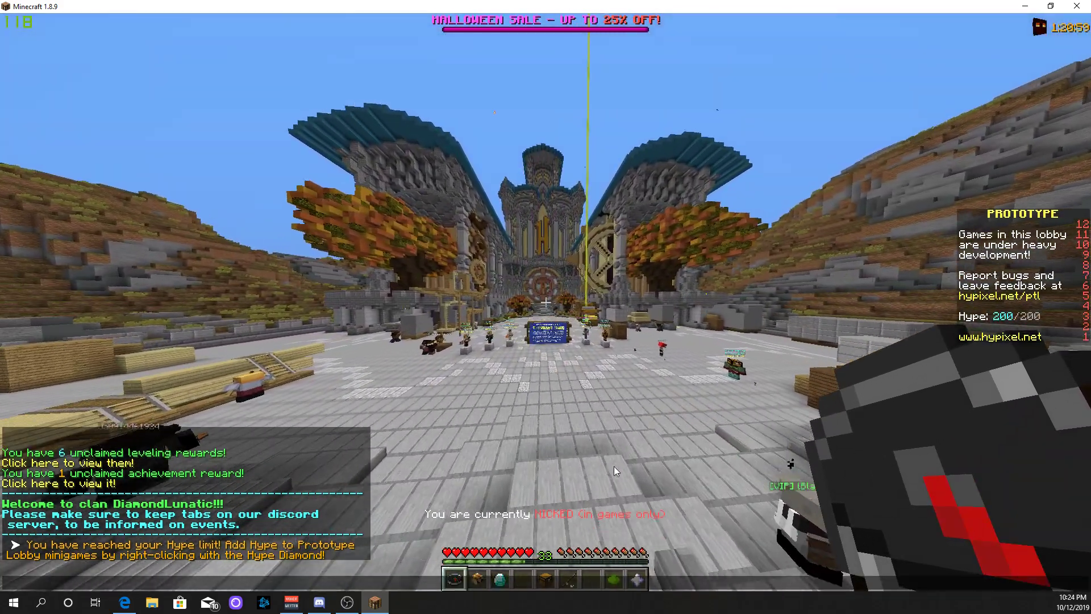
type("/nick")
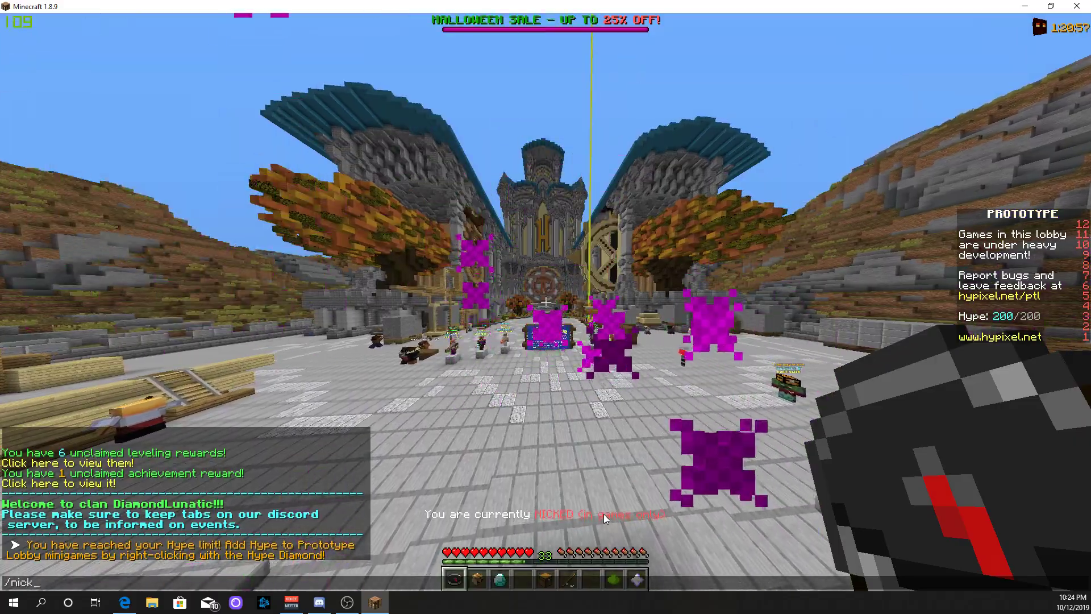
type(" reset")
key("Return")
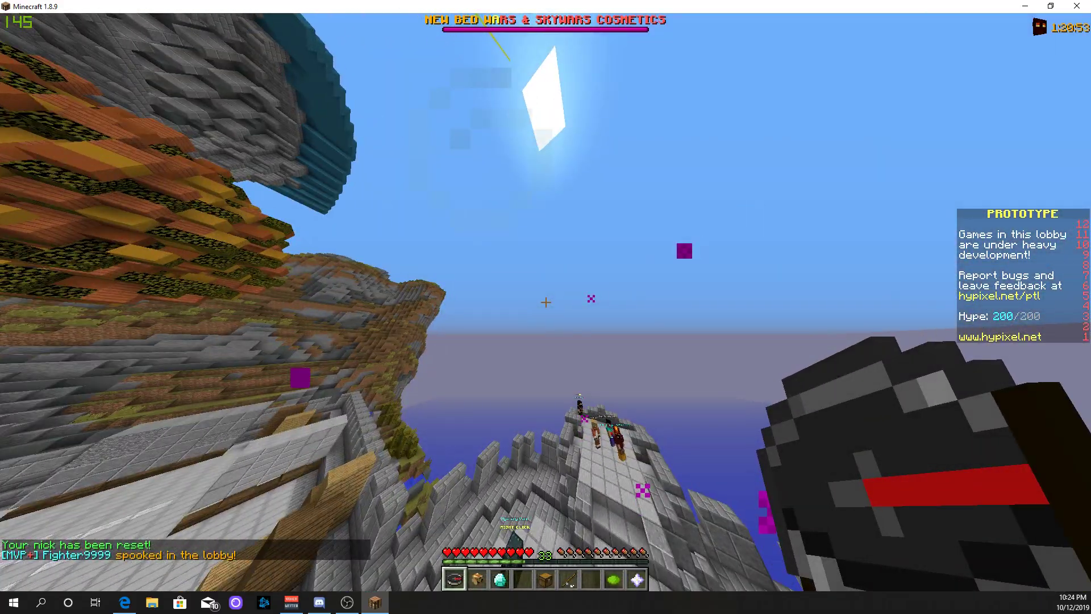
Travel to SkyBlock through the compass Game Menu and walk onto the island.
right_click(546, 302)
left_click(468, 219)
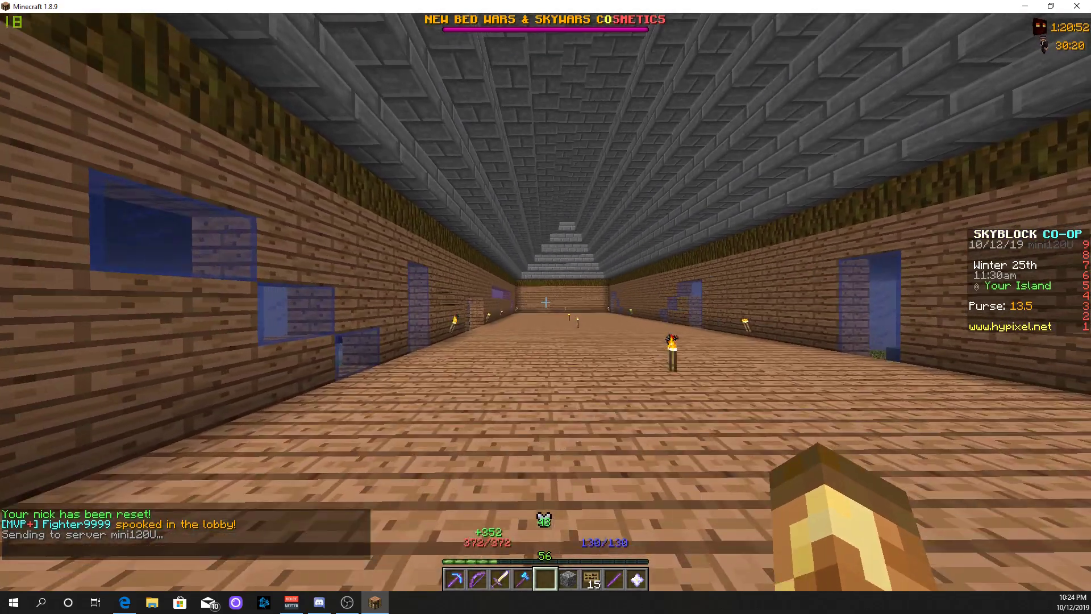
key("e")
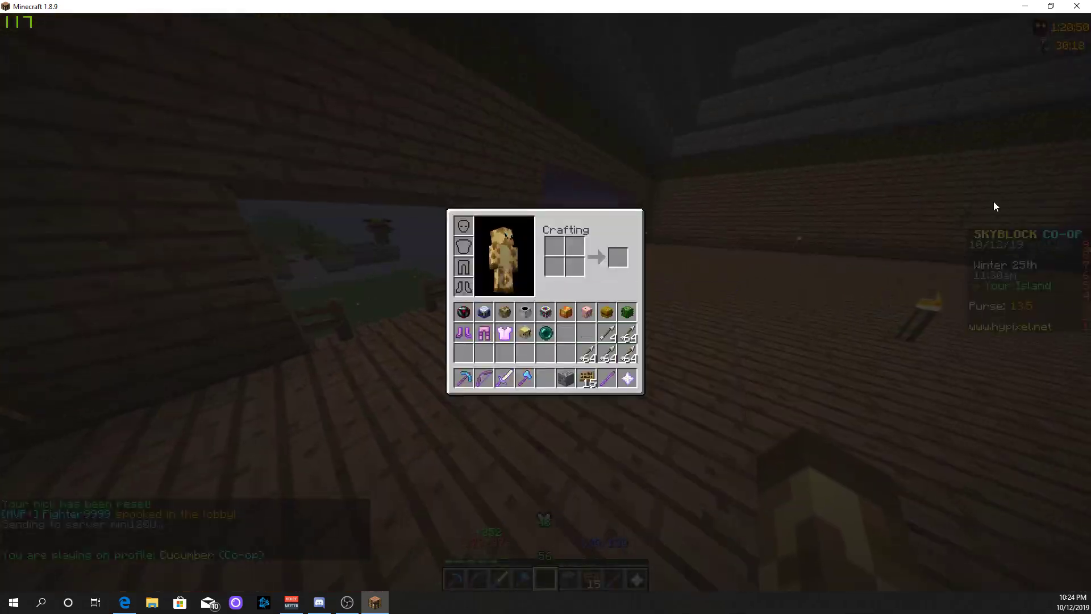
key("e")
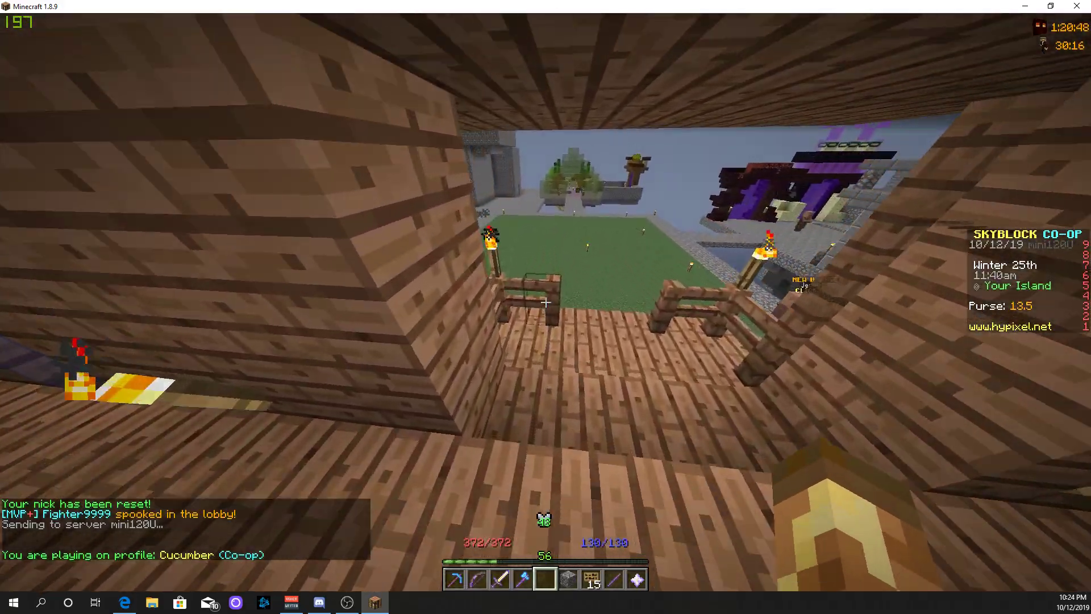
key("t")
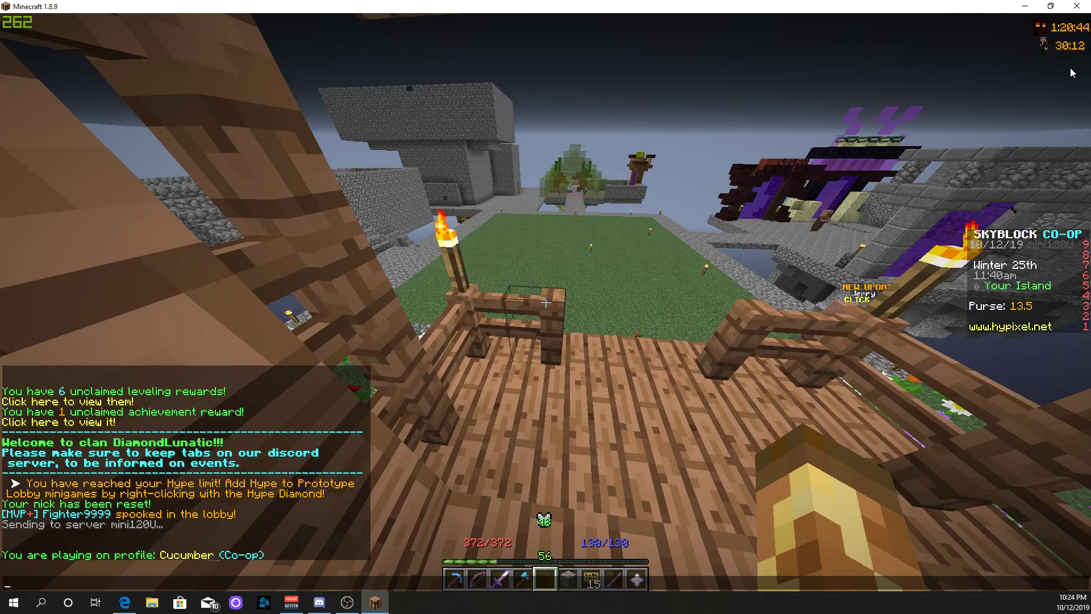
key("Escape")
key("w")
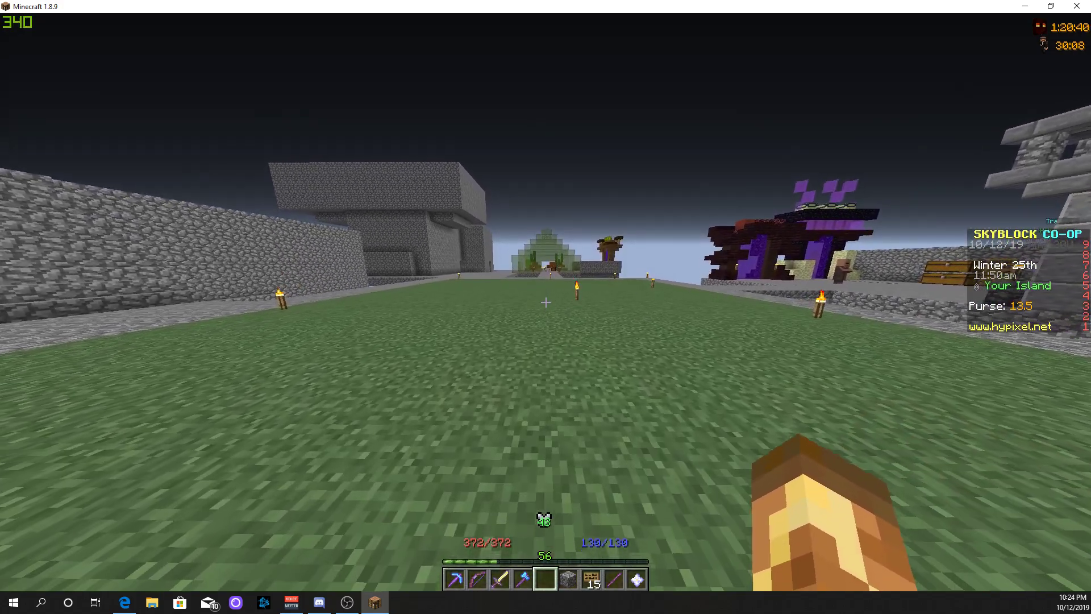
Enter /sba in chat to open the SkyblockAddons settings menu.
key("slash")
type("sba")
key("Return")
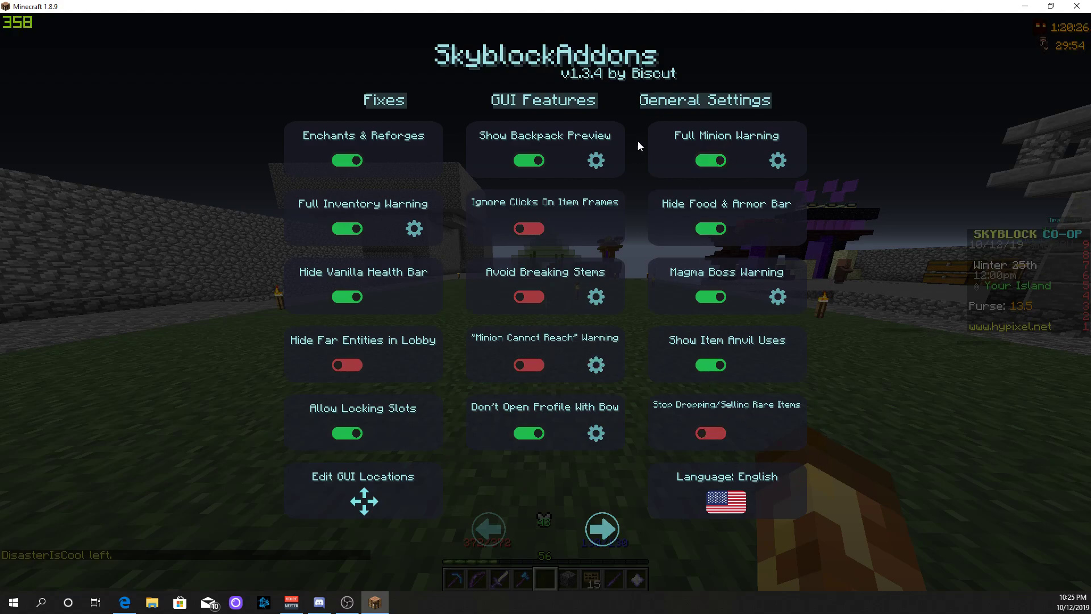
On the second SkyblockAddons page, toggle Skeleton Helmet Bones Bar on and off, and enable Defence Percentage.
left_click(545, 105)
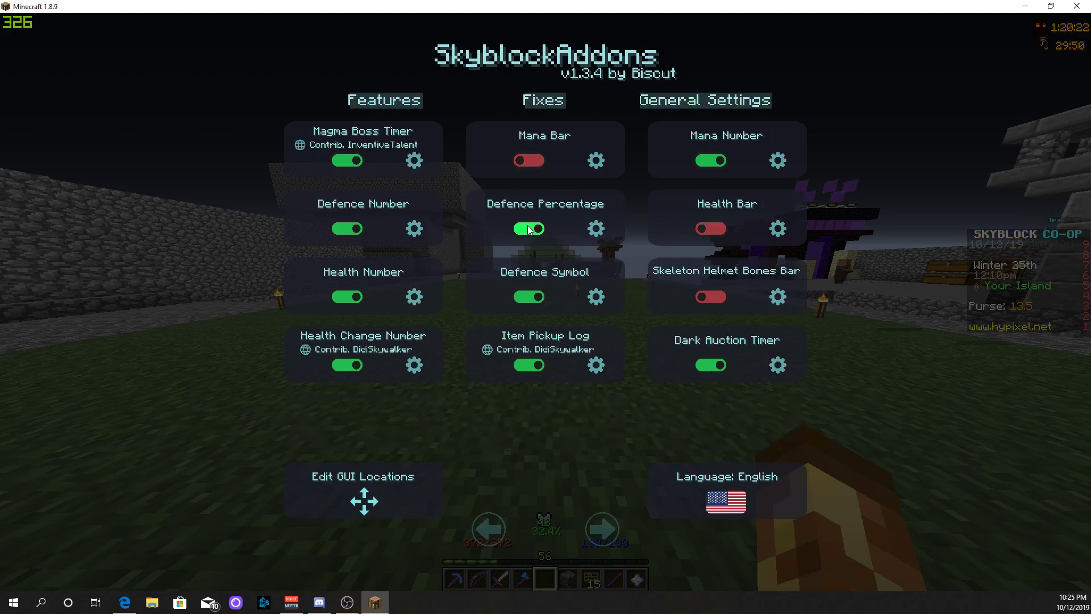
left_click(715, 297)
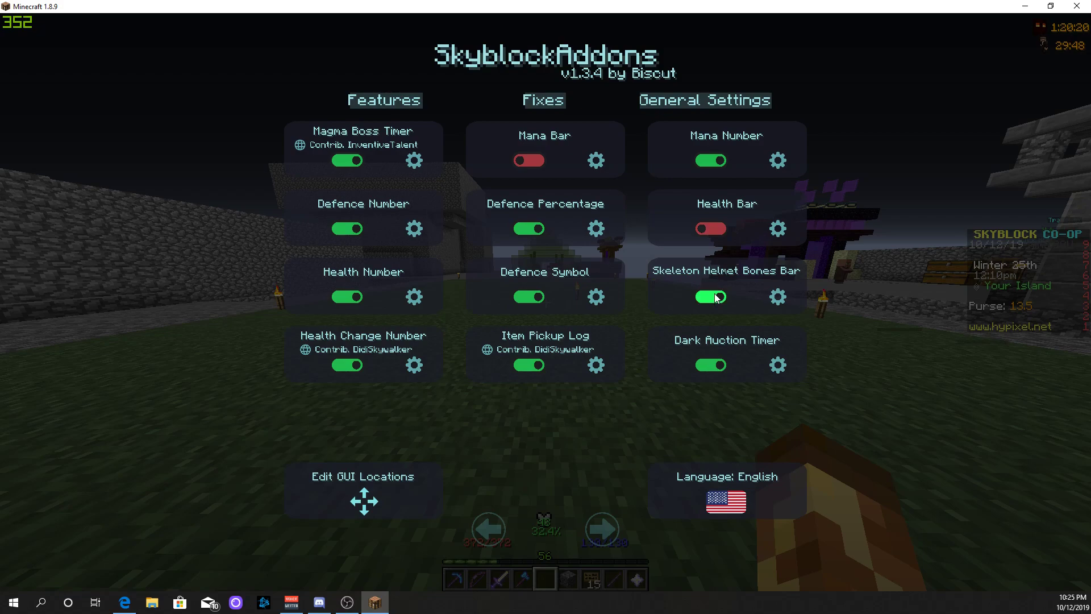
left_click(716, 297)
left_click(712, 229)
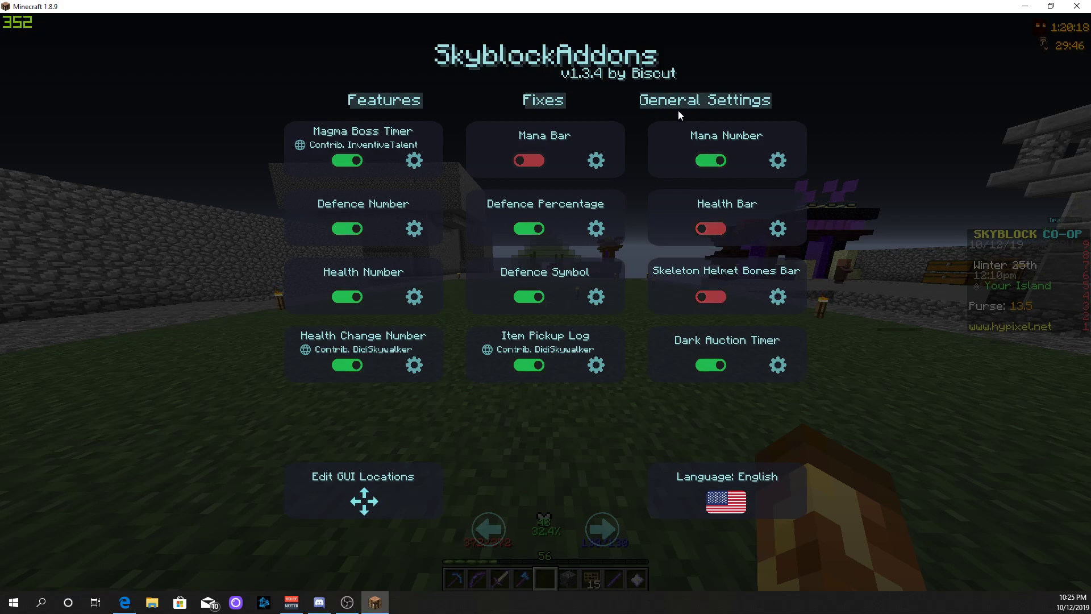